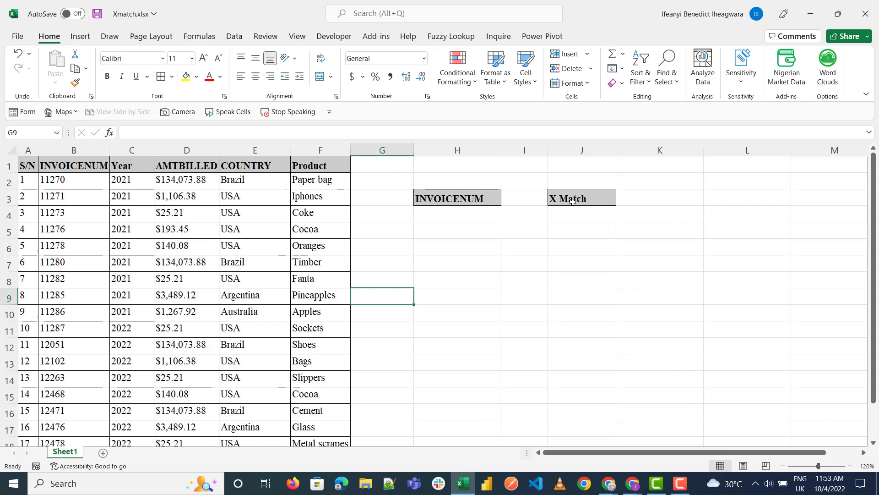
- Replace the "X Match" heading in cell J3 with "Macth"
click(573, 201)
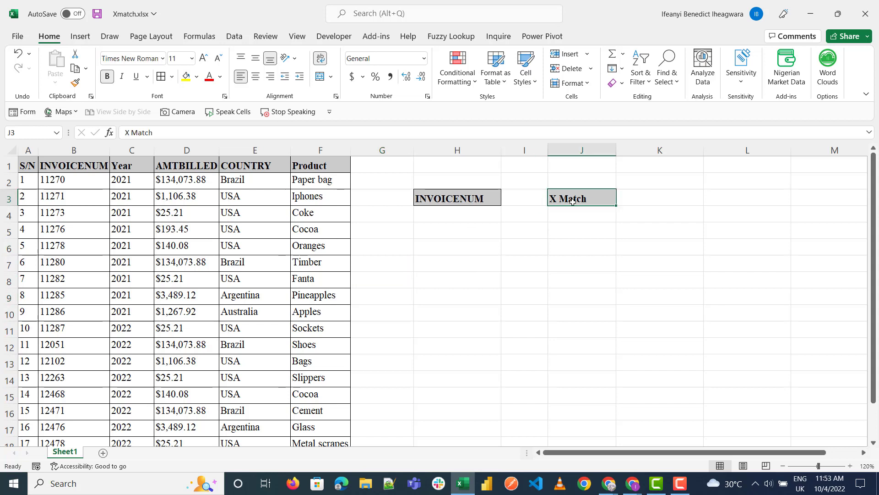
text(Mac)
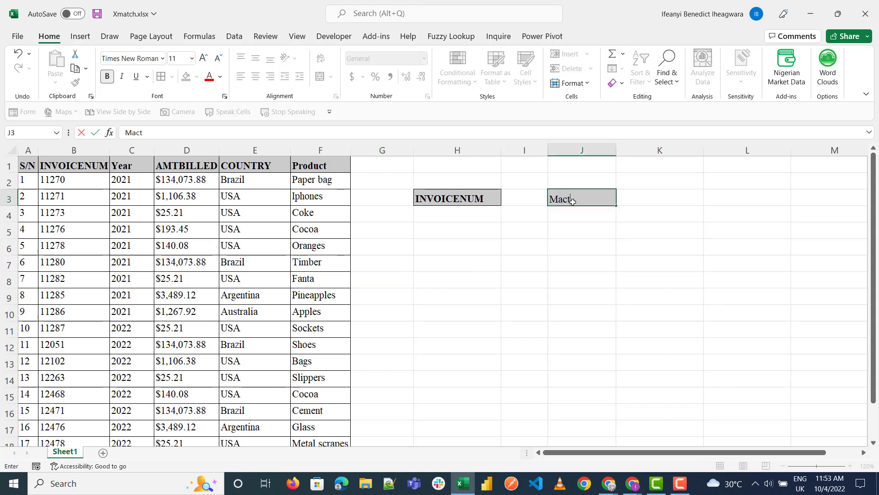
key(Return)
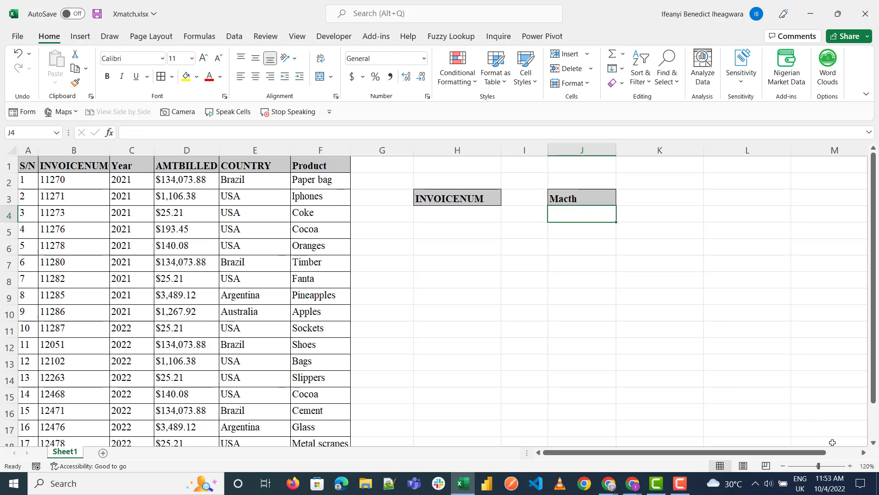
click(850, 466)
click(579, 326)
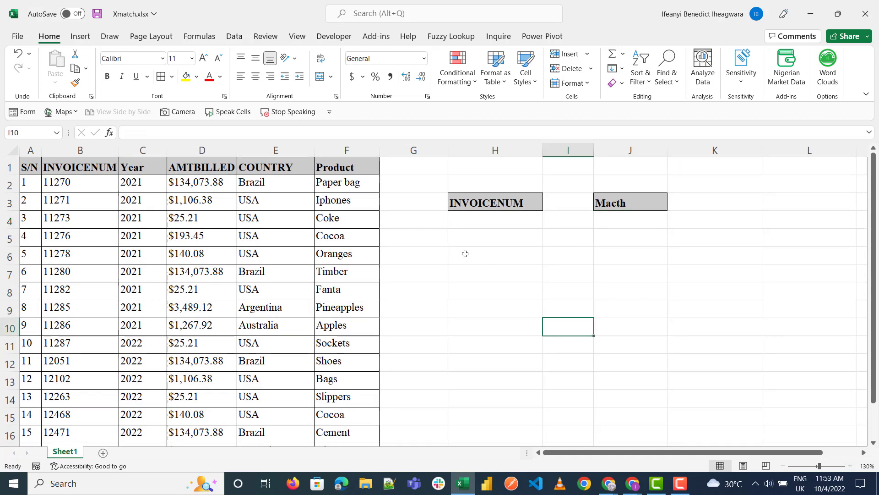
- Enter 11282 as the lookup invoice number under the INVOICENUM heading in H4
click(479, 244)
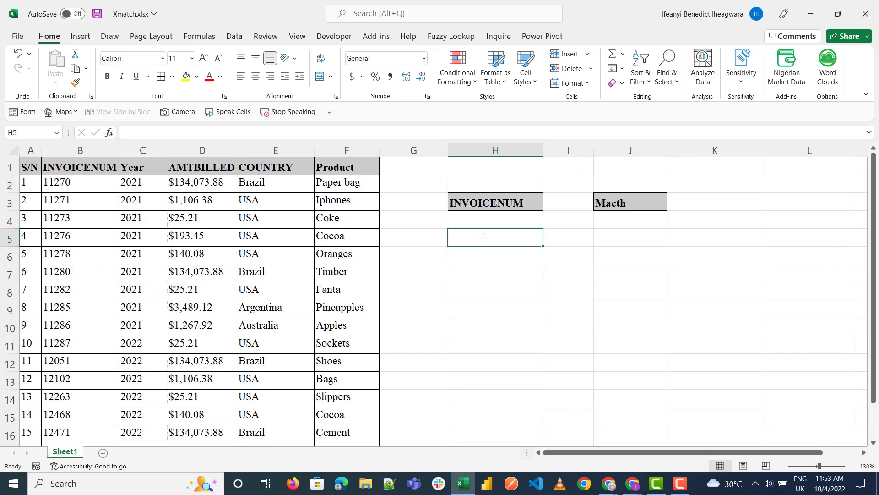
click(503, 225)
text(11)
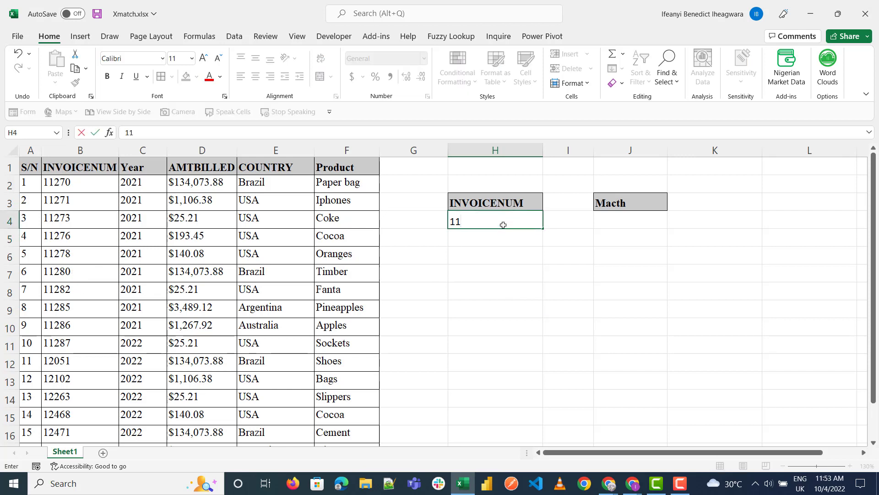
text(282)
- Copy the lookup block H3:J4 and paste a duplicate of it starting at H6
key(Up)
key(shift+Down)
key(shift+Right)
key(shift+Right)
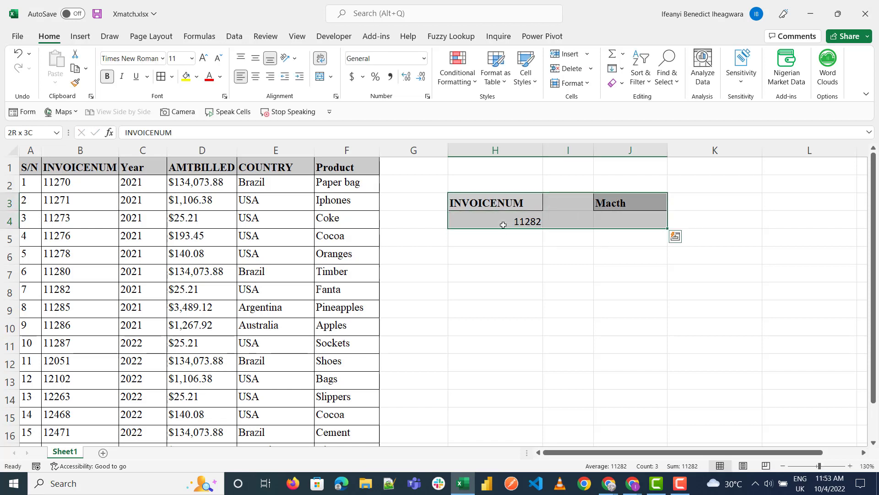
key(ctrl+c)
click(487, 257)
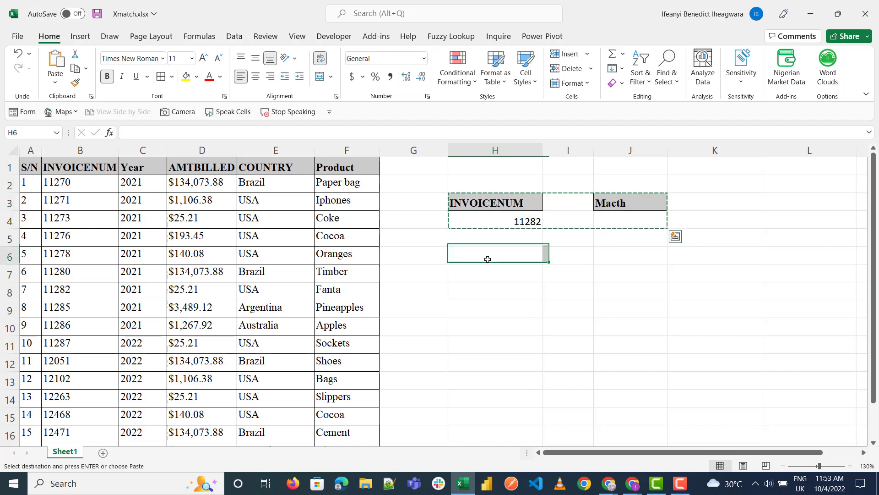
key(ctrl+v)
- Copy invoice number 11282 from B8 in the table into both lookup cells, H4 and H7
click(81, 288)
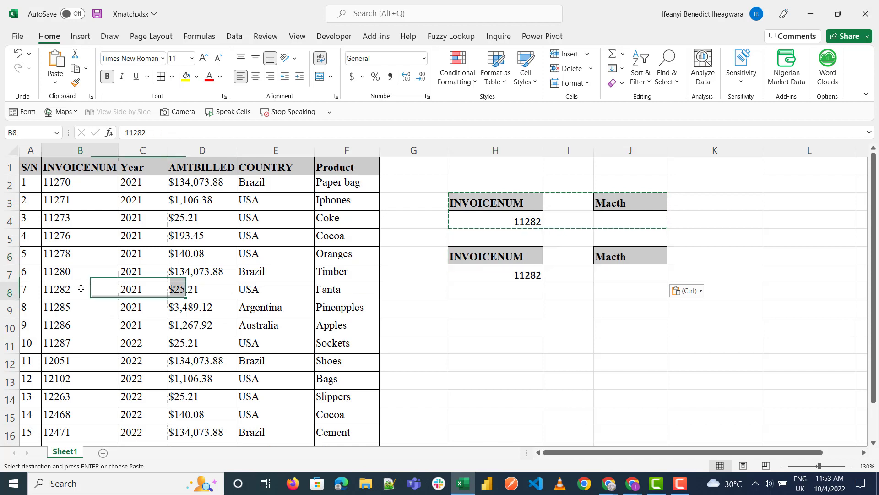
key(ctrl+c)
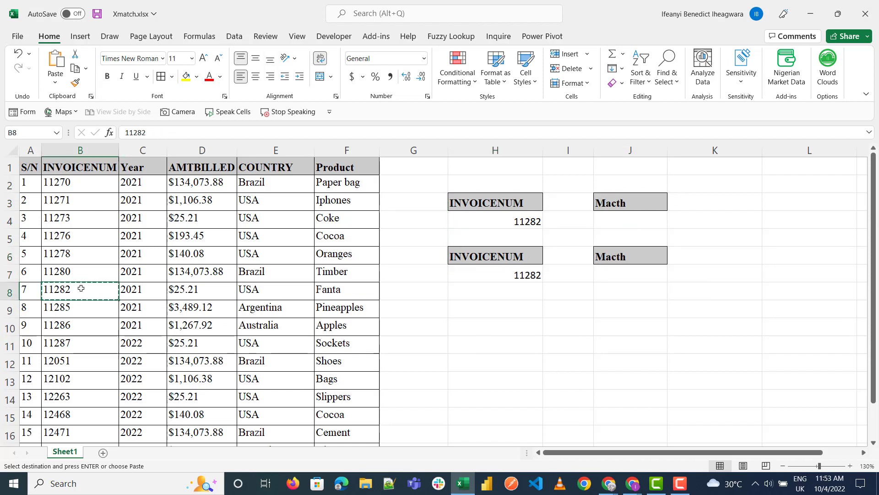
click(527, 214)
key(ctrl+v)
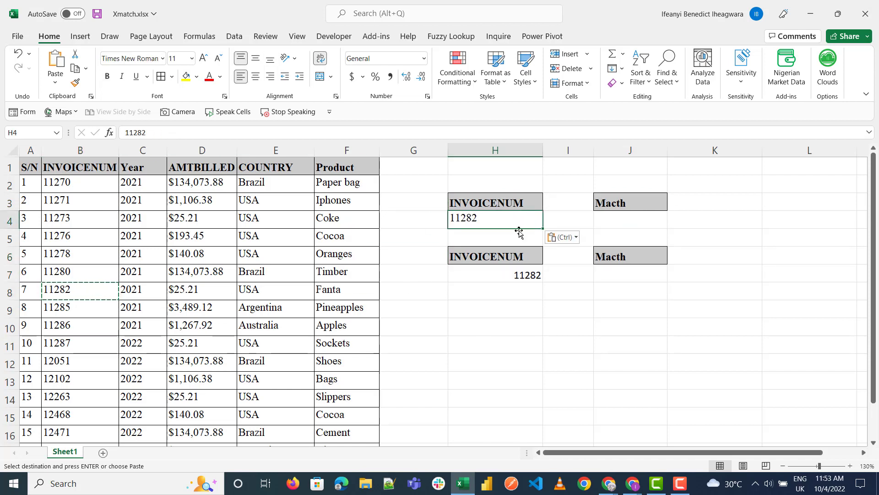
click(523, 275)
key(ctrl+v)
click(526, 323)
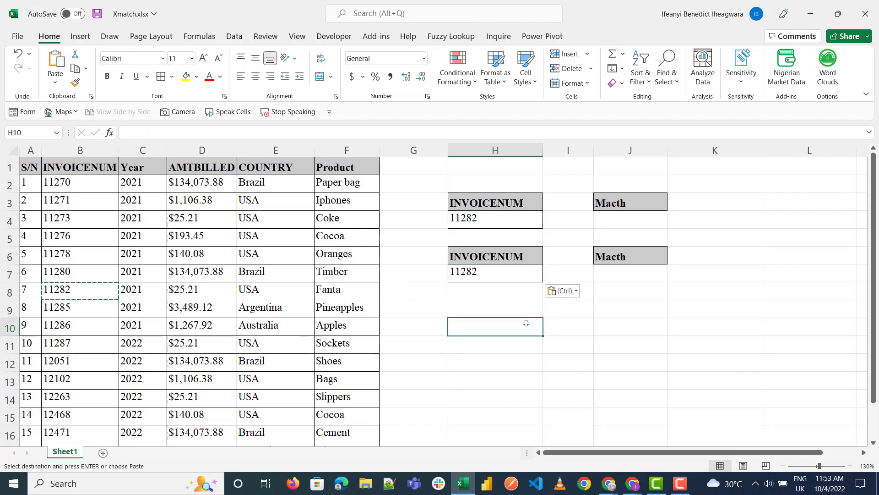
- Change the heading of the duplicated block in J6 to "X match"
click(634, 213)
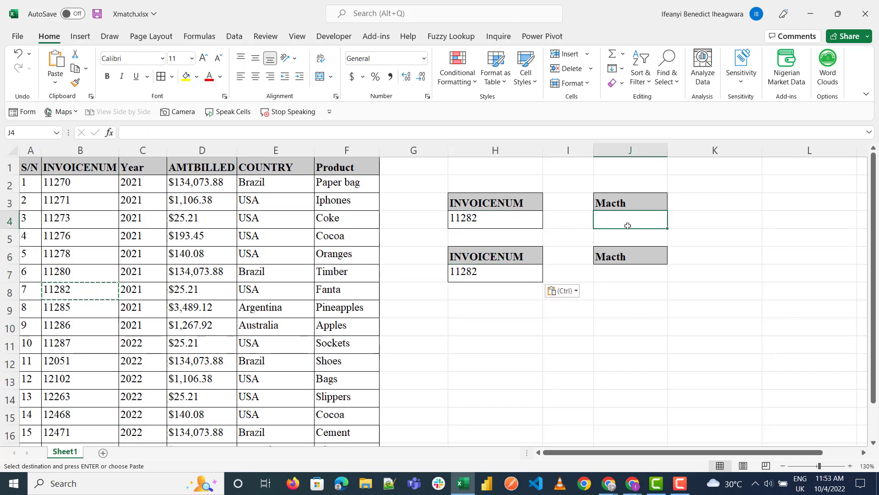
click(619, 257)
double_click(618, 257)
key(BackSpace)
key(BackSpace)
key(BackSpace)
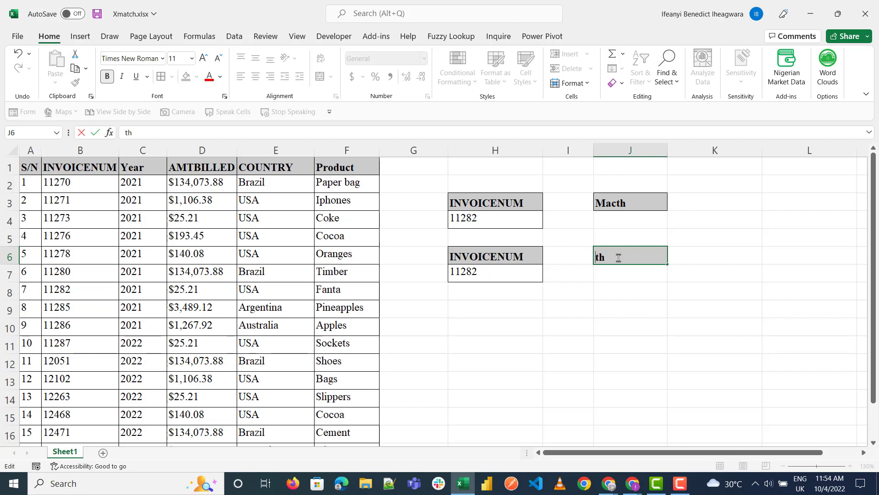
text(X match)
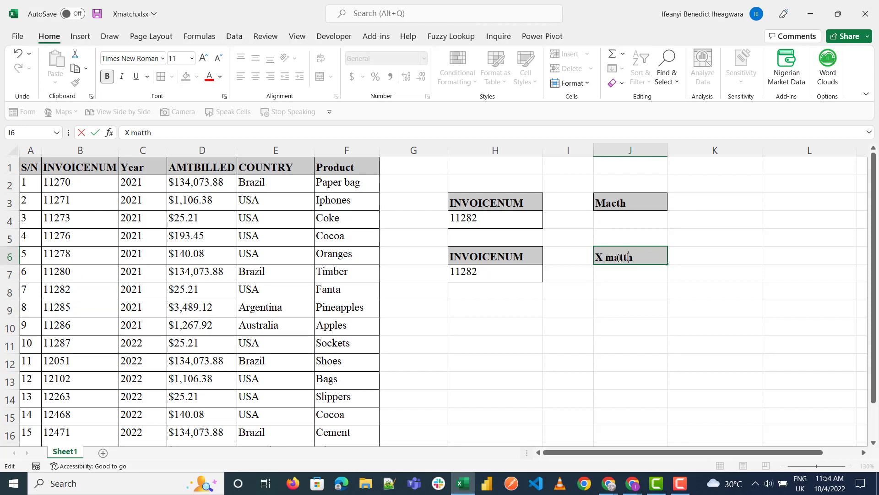
key(Delete)
key(Delete)
key(Return)
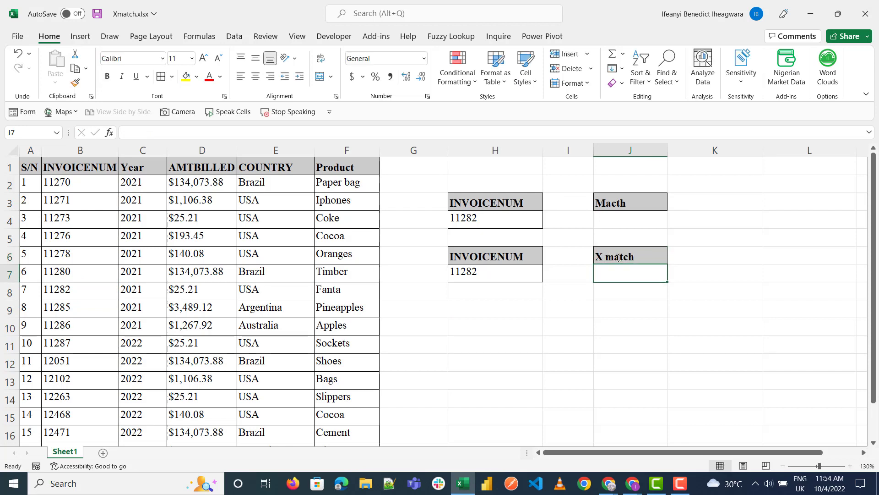
- Correct the spelling of the J3 heading to "Match"
double_click(639, 201)
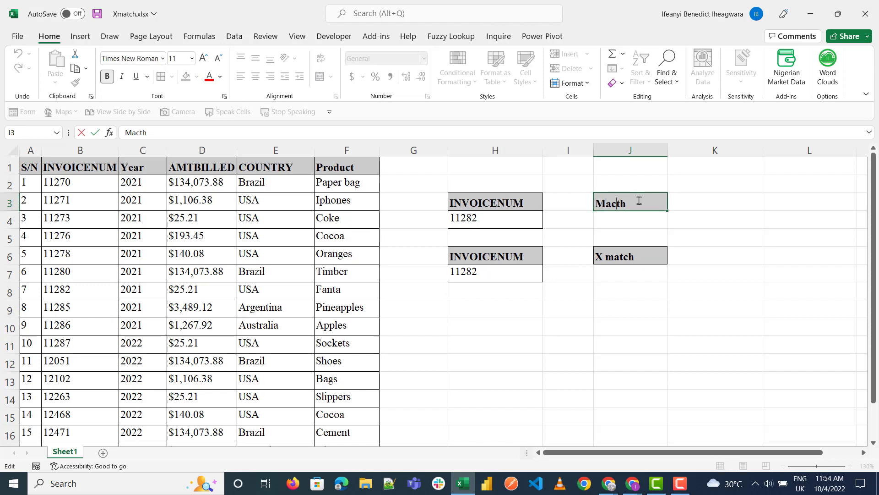
key(Left)
key(Left)
key(BackSpace)
key(Delete)
text(tc)
key(Return)
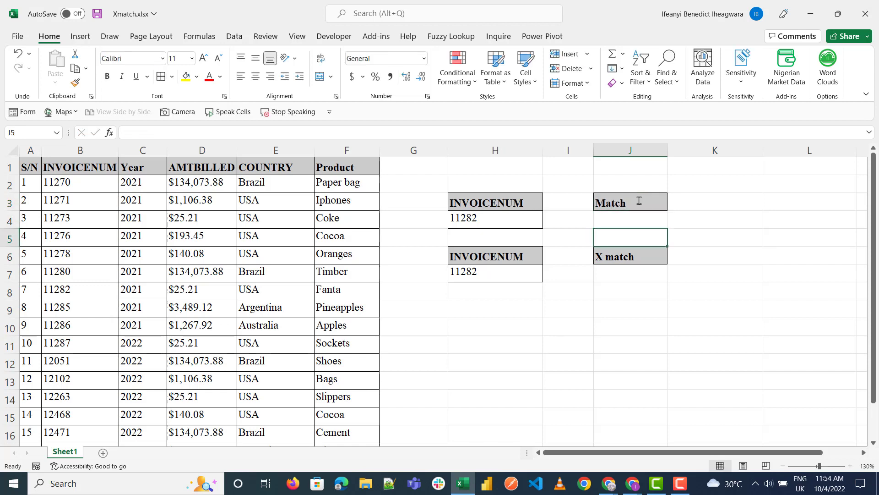
- Enter =MATCH(H4,B2:B18,0) in J4 to find the invoice's position with an exact match
text(=match)
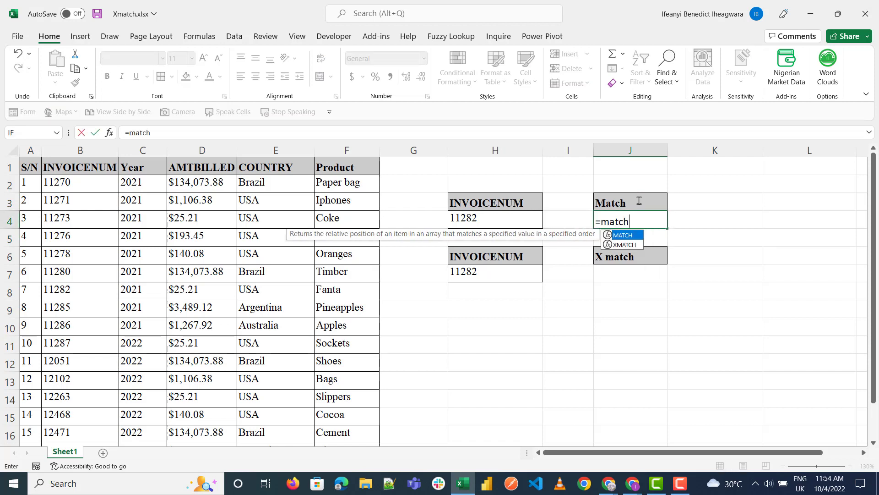
key(Tab)
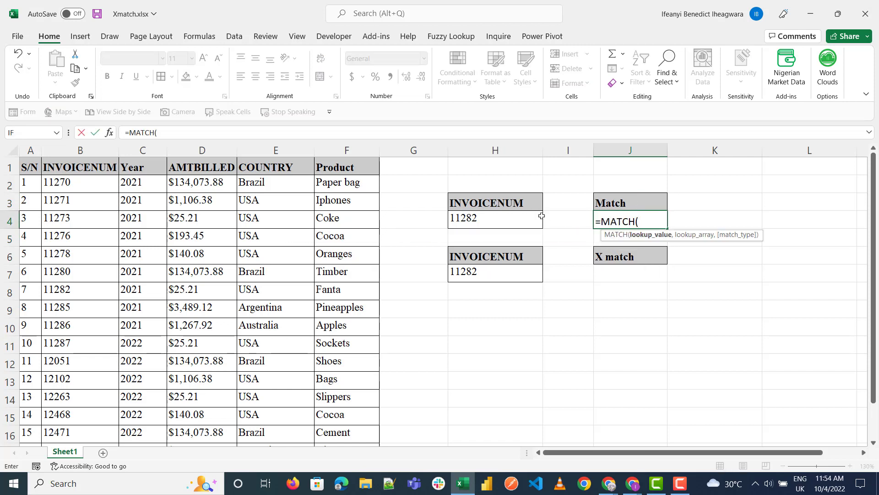
click(515, 218)
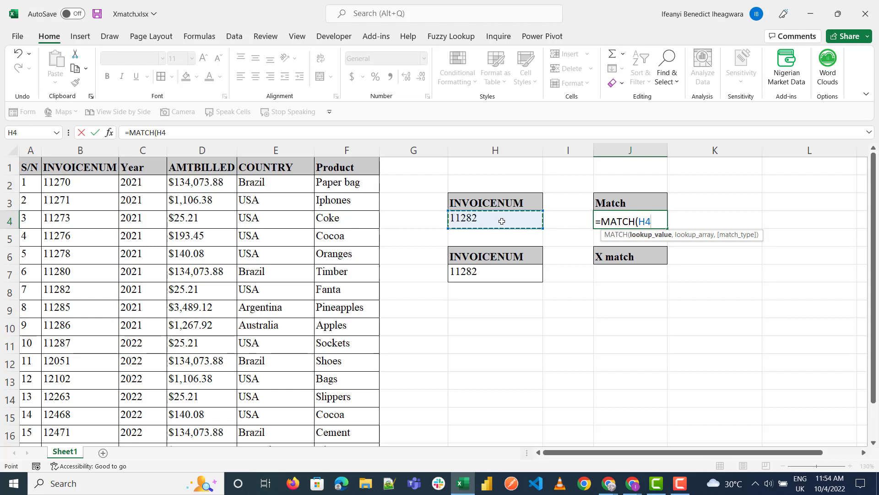
text(,)
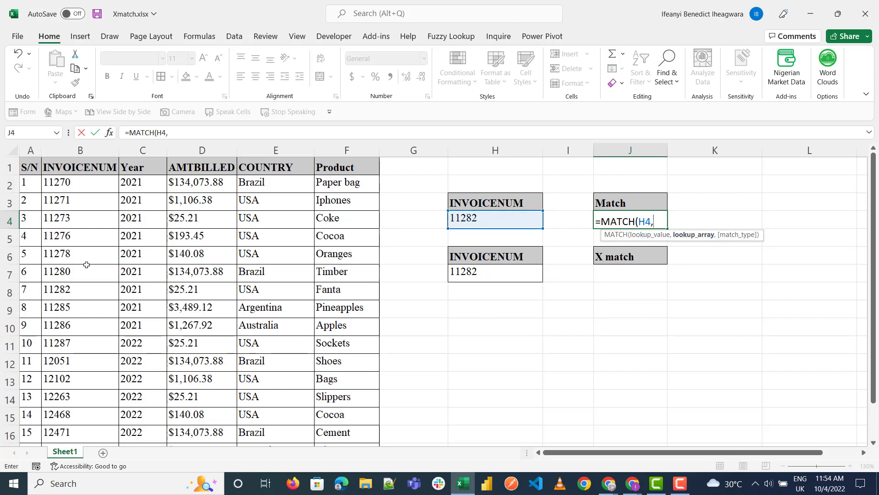
click(70, 188)
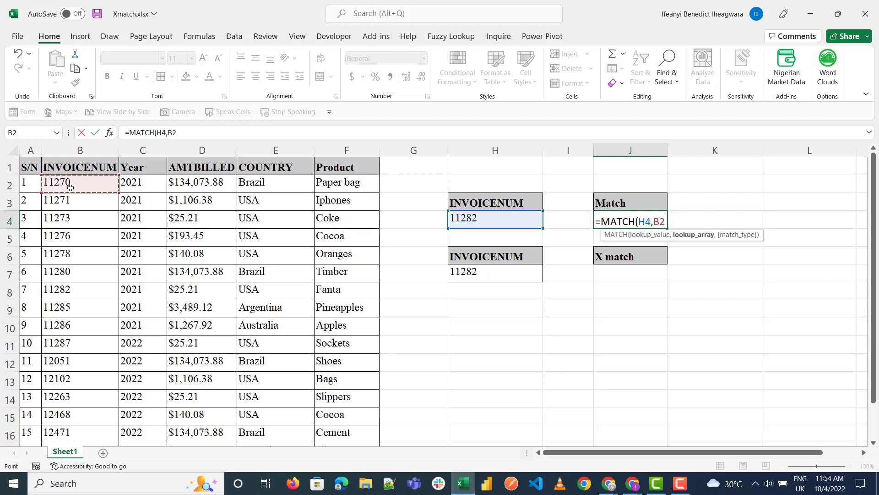
key(ctrl+shift+Down)
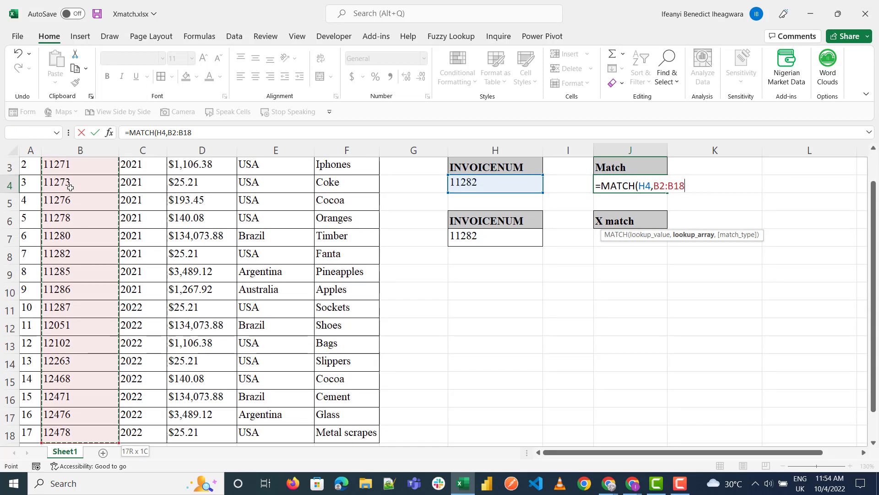
text(,)
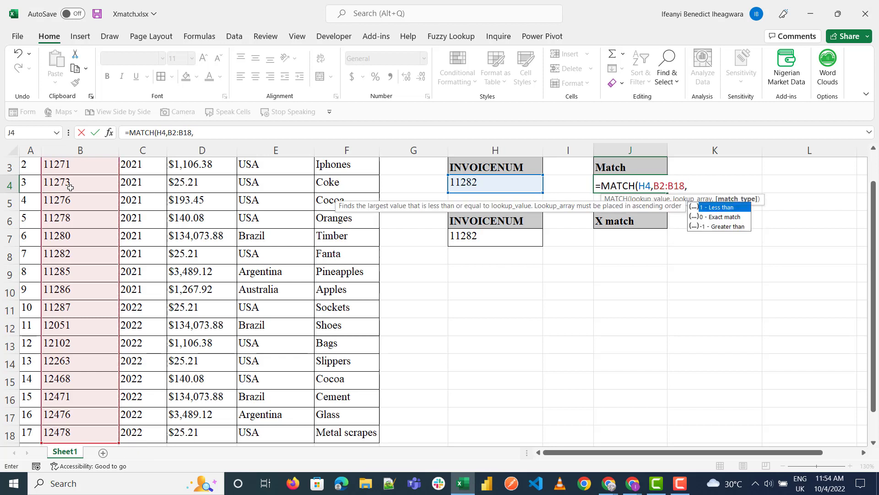
key(Down)
key(Tab)
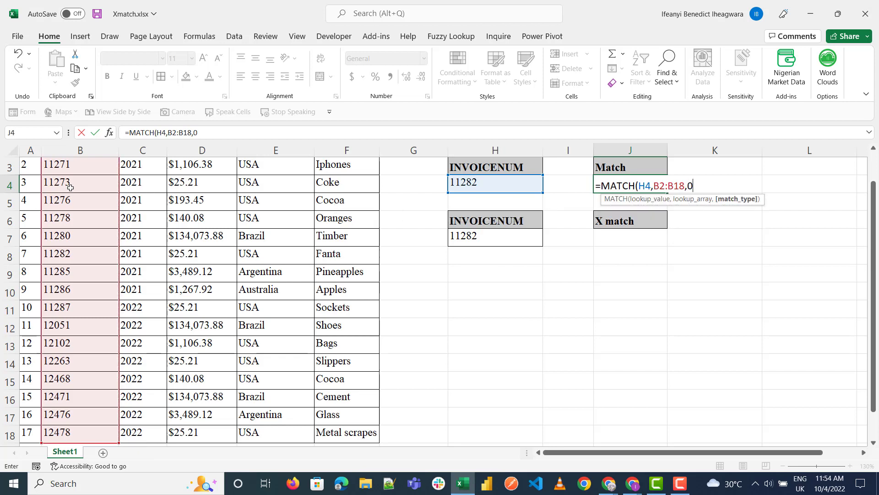
text())
key(Return)
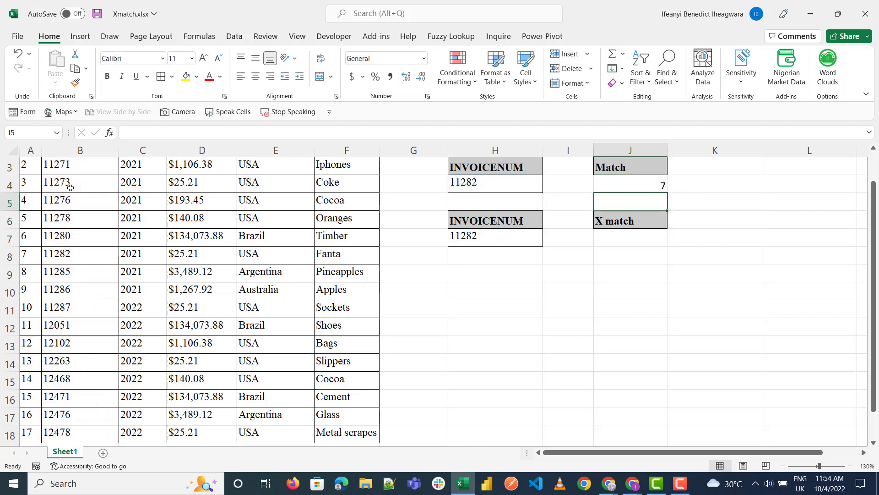
- Highlight the serial number and invoice number of invoice 11282, cells A8:B8, with a yellow fill
scroll(290, 303, up, 1)
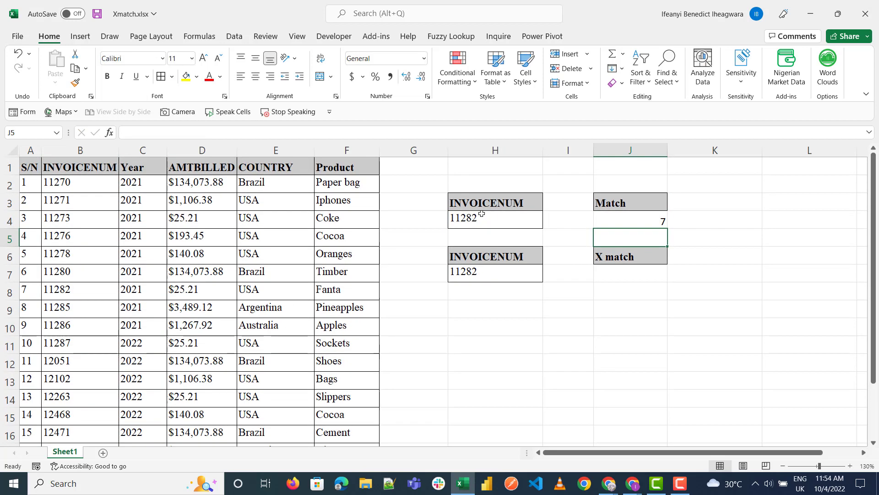
click(94, 288)
click(33, 290)
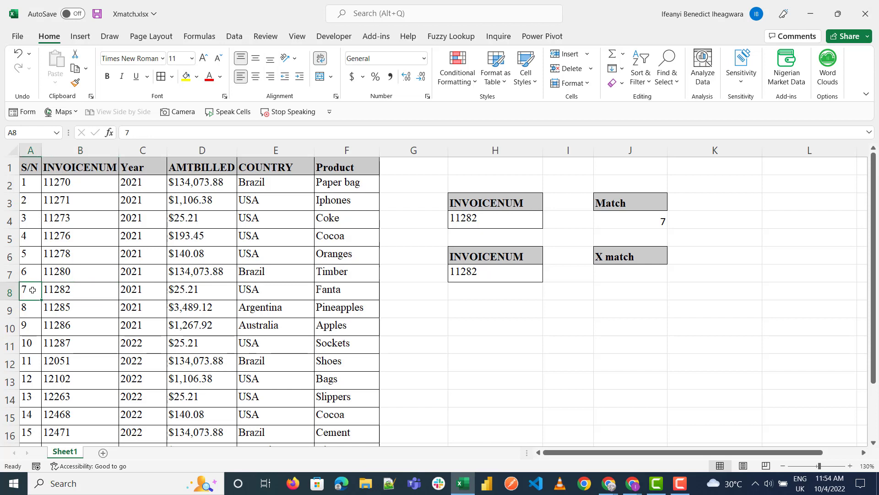
drag(33, 290, 52, 290)
click(185, 76)
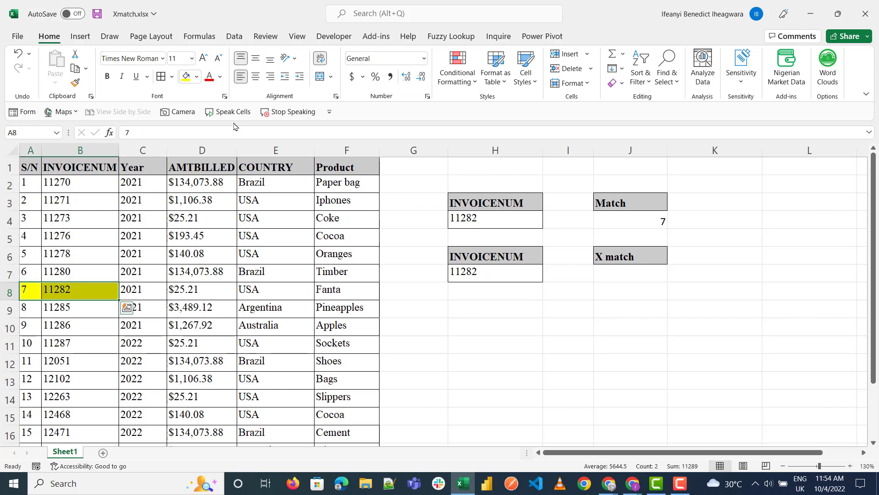
- Enter =XMATCH(H7,B2:B18,0) in J7 to find the invoice's position with an exact match
click(653, 280)
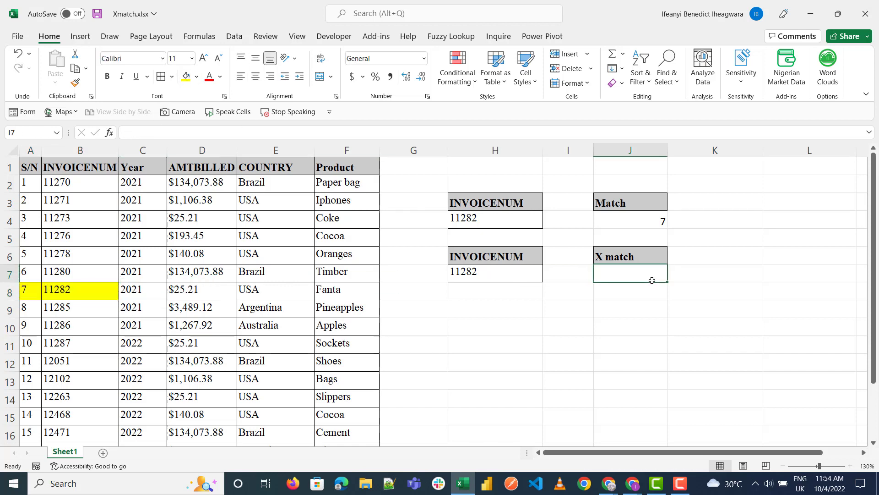
text(=xma)
key(Tab)
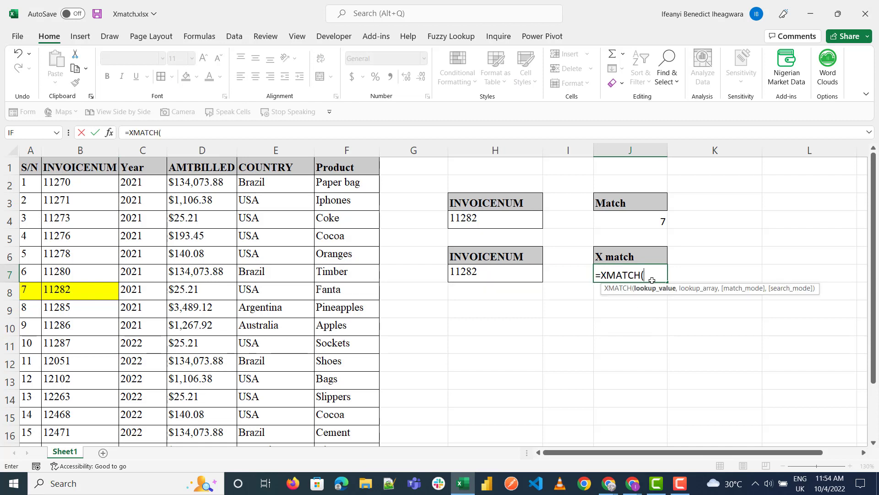
click(513, 279)
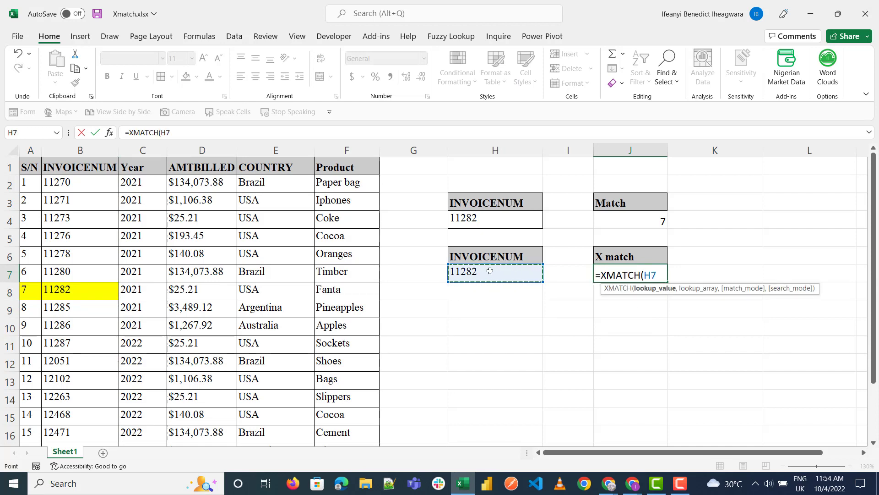
text(,)
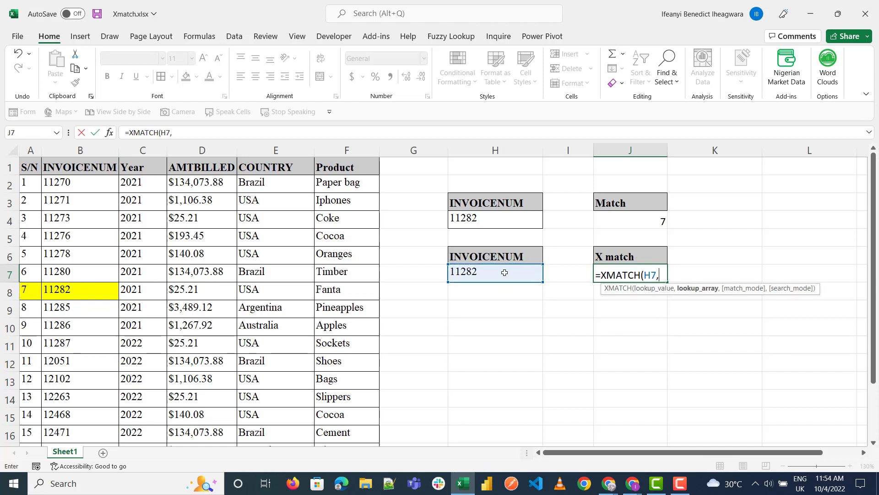
click(86, 181)
drag(86, 181, 110, 433)
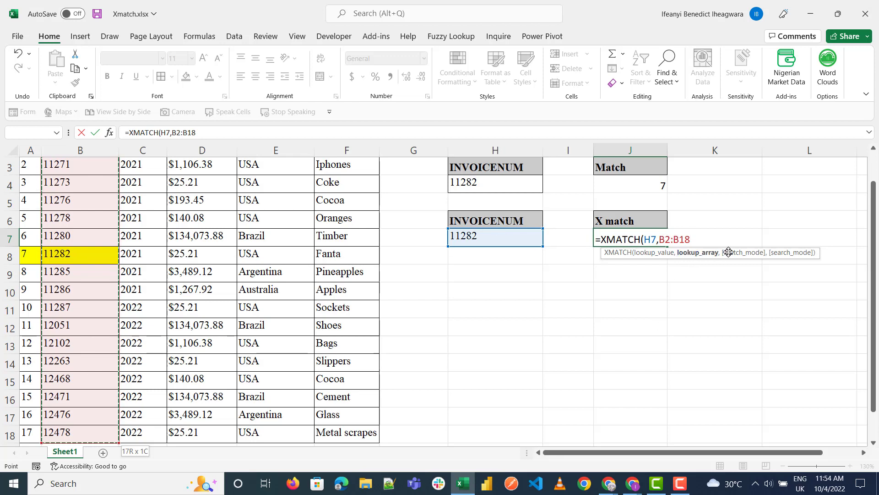
text(,)
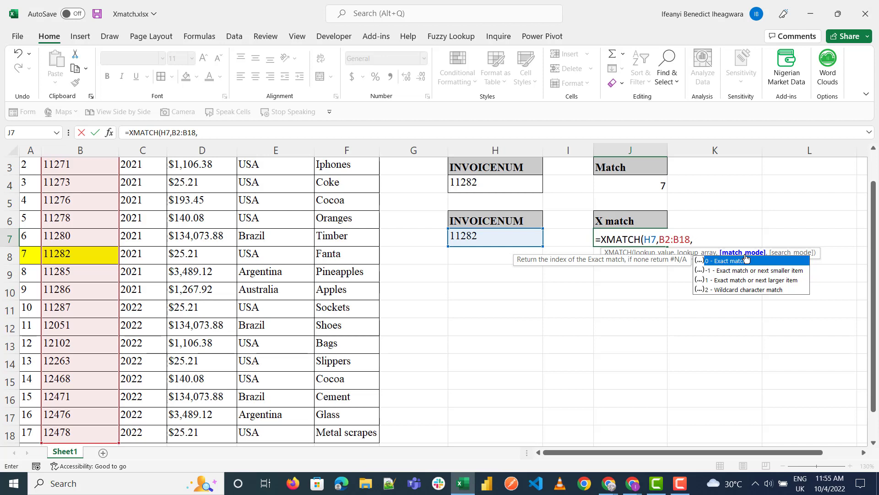
text(0)
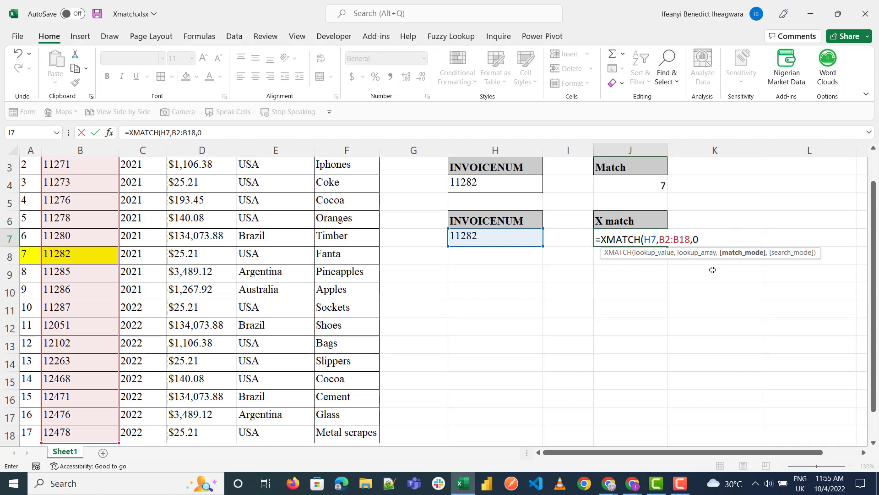
key(BackSpace)
key(BackSpace)
text(,0)
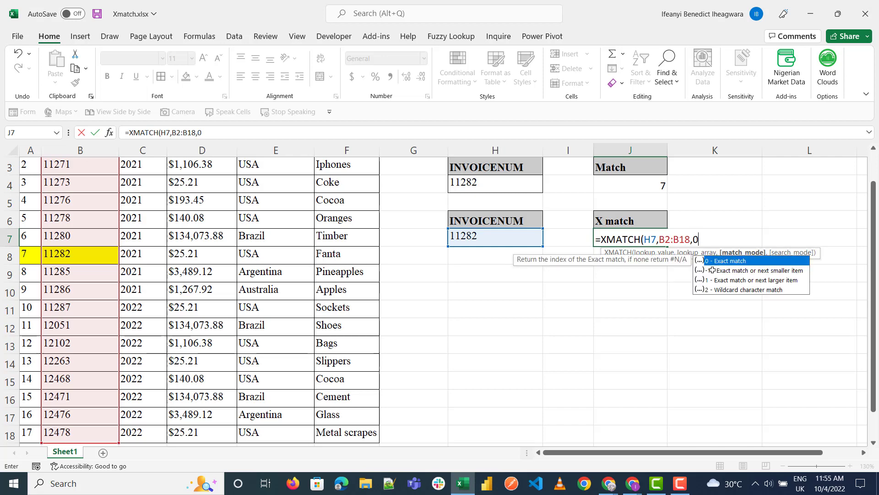
text())
key(Return)
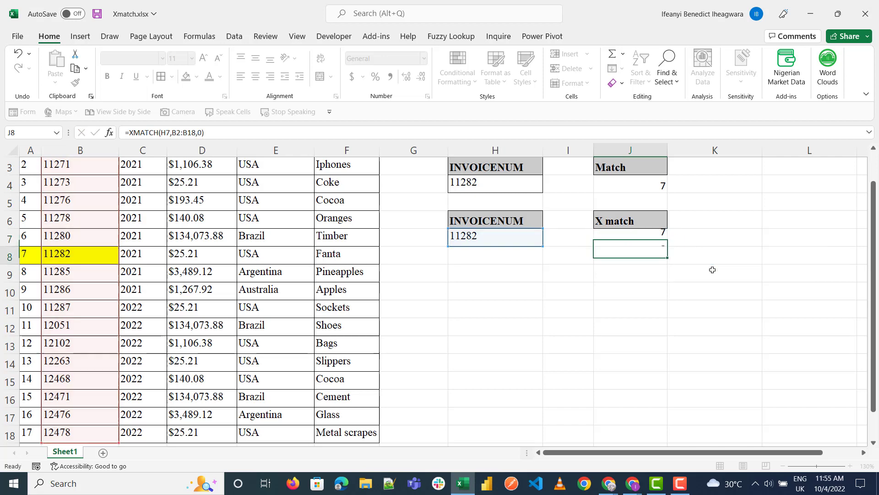
click(638, 234)
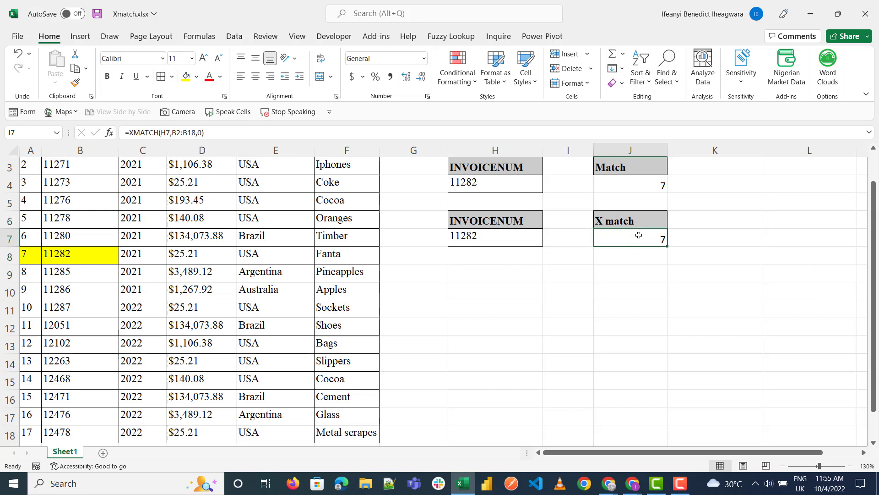
scroll(654, 253, up, 1)
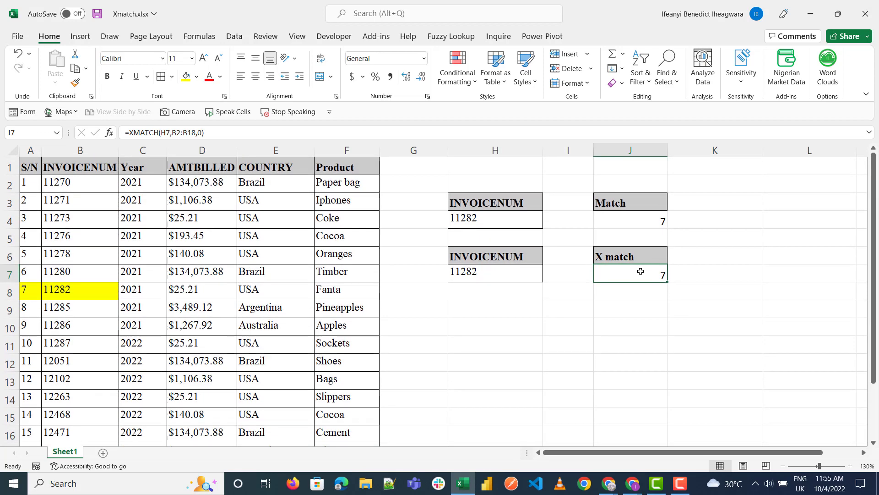
- Examine the match type options of the MATCH formula in J4, leaving the formula as it was
double_click(655, 222)
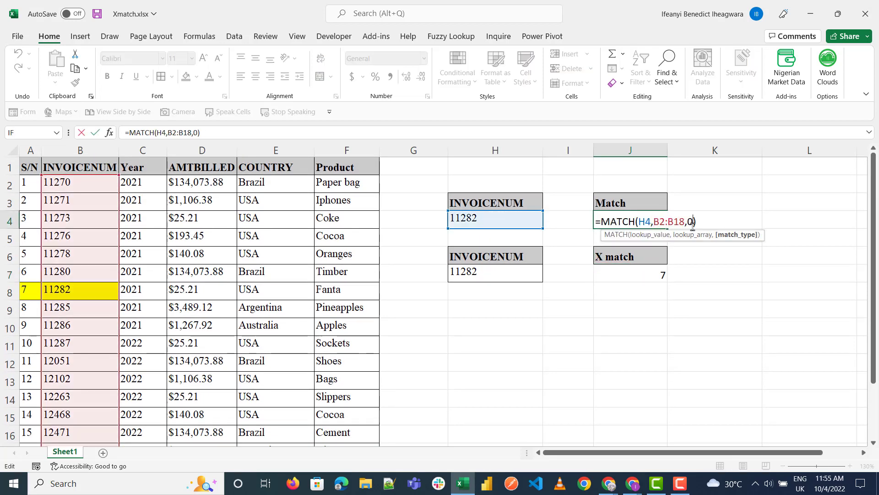
key(BackSpace)
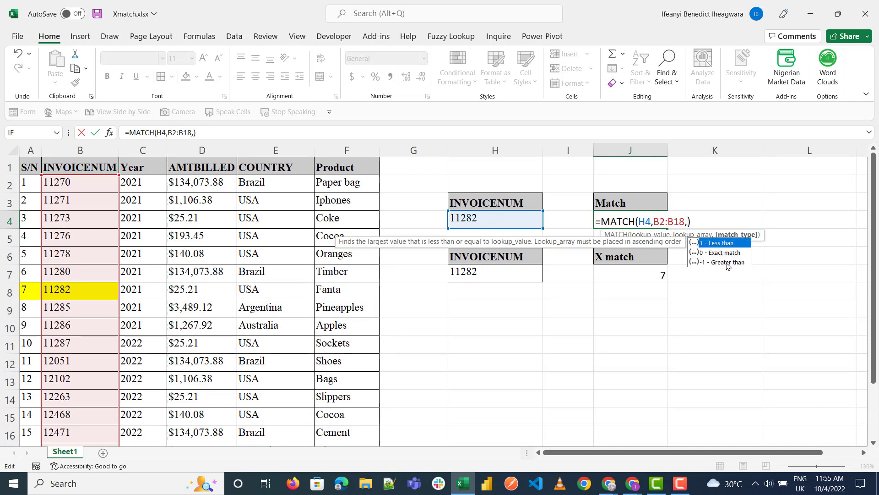
key(Escape)
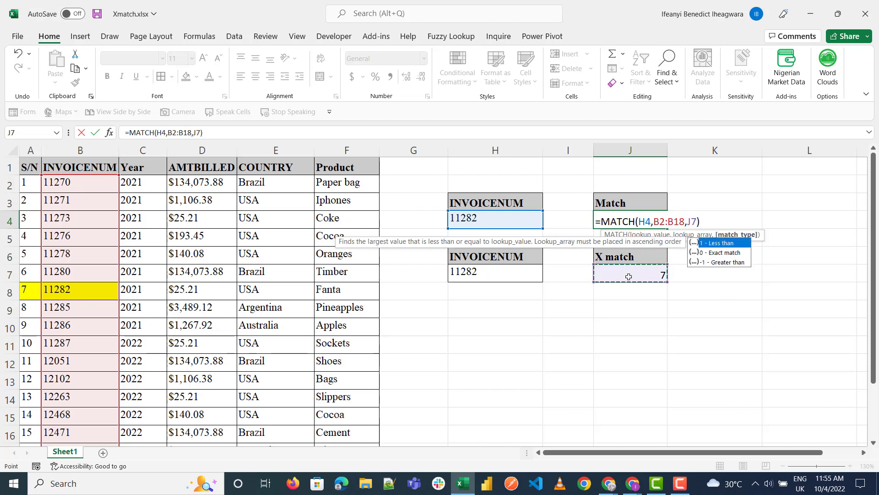
key(Return)
- Examine each match mode option of the XMATCH formula in J7, from exact match through wildcard character match
double_click(629, 275)
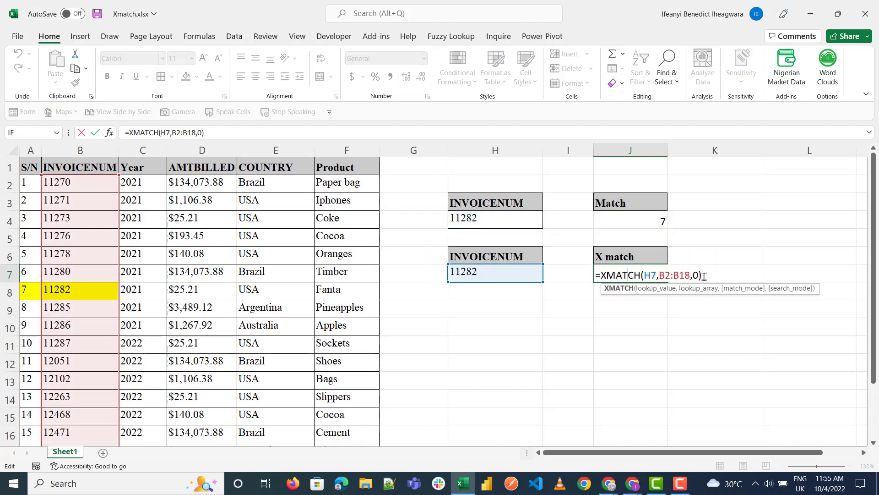
key(Left)
key(Left)
key(Delete)
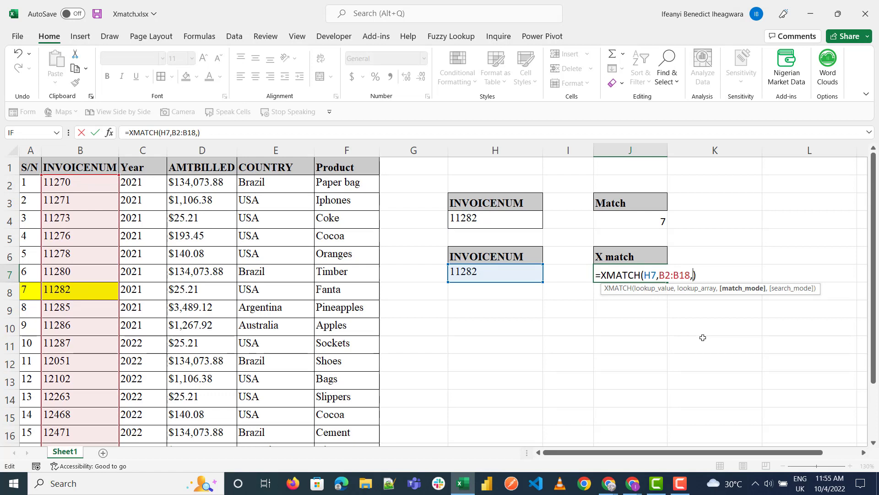
text(0)
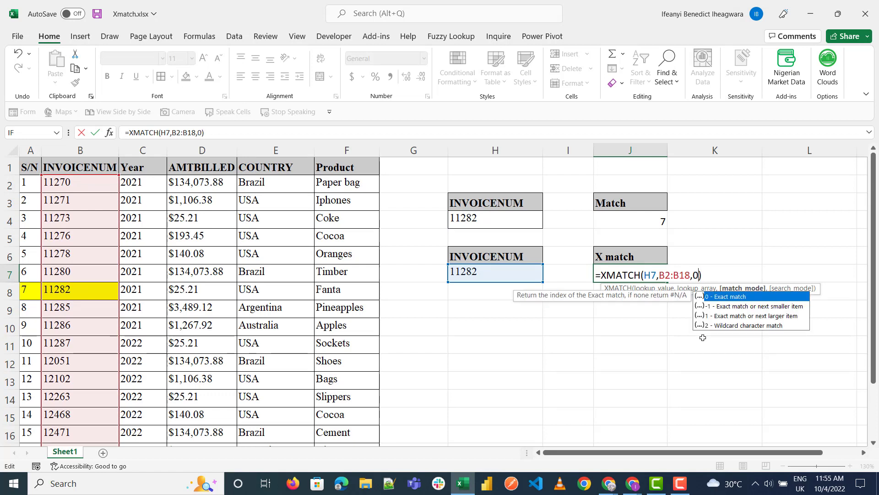
key(Down)
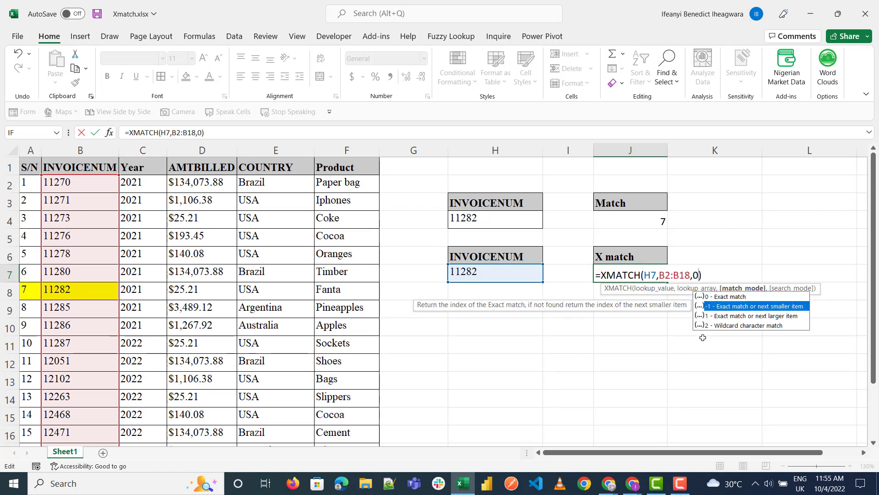
key(Down)
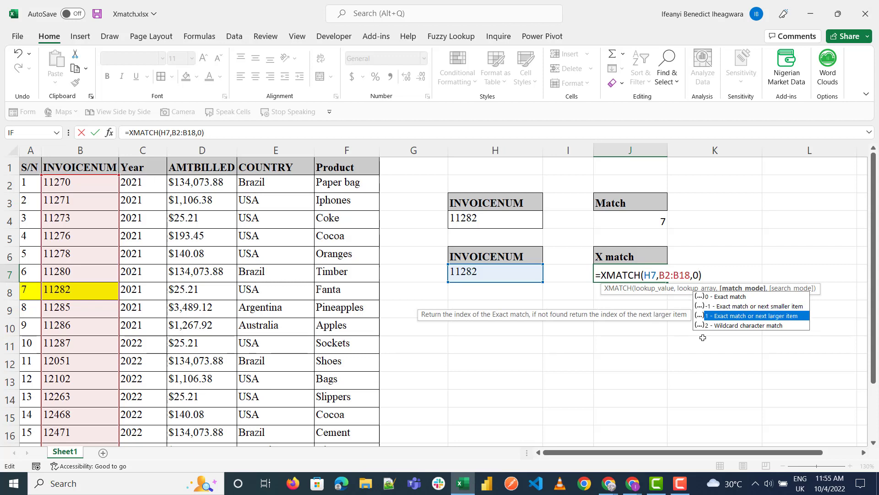
key(Down)
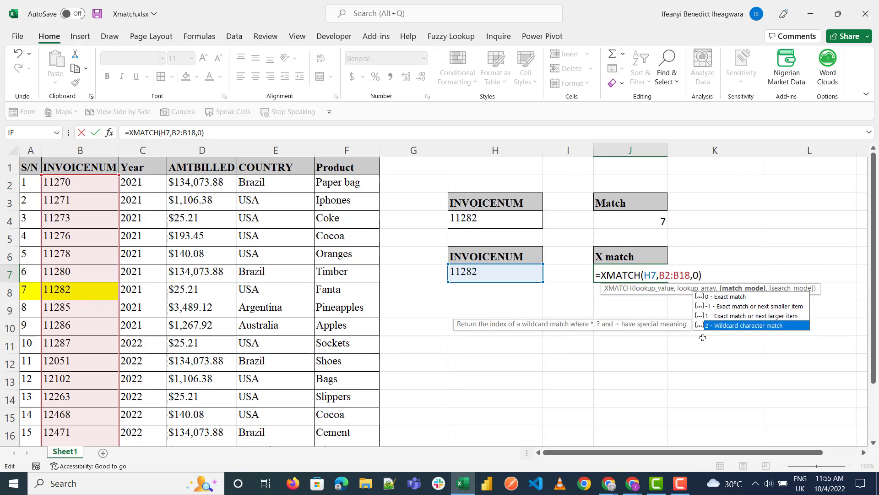
- Examine the search mode options of the XMATCH formula in J7, keeping the formula without that argument
text(,)
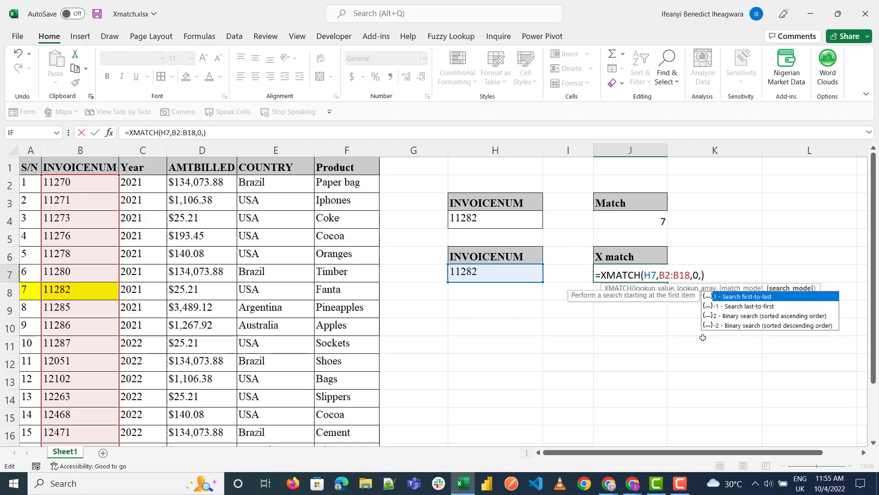
key(BackSpace)
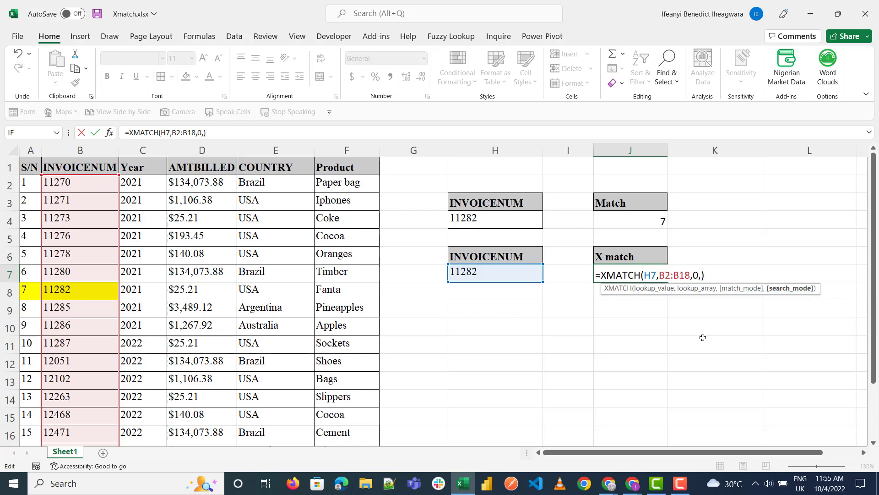
key(ctrl+Return)
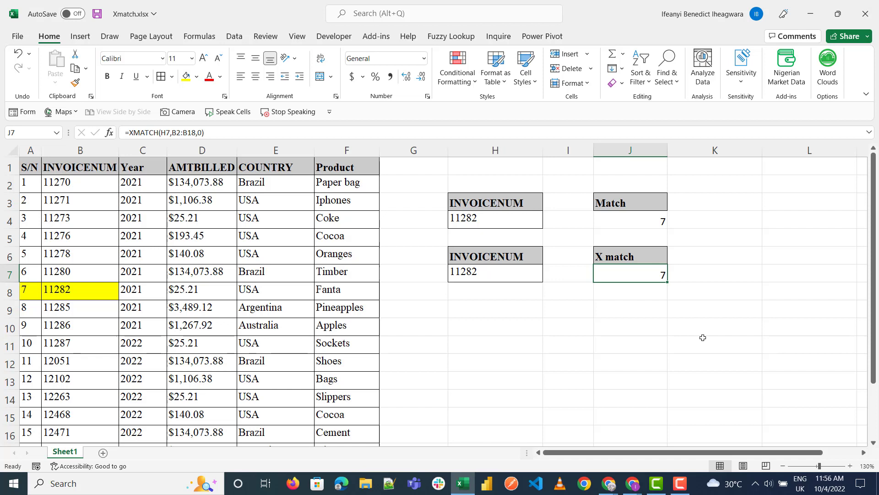
click(681, 483)
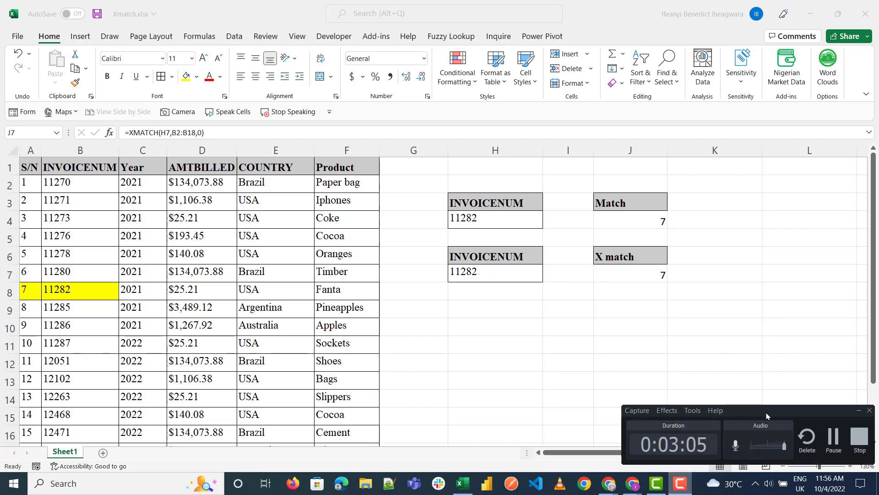
click(834, 435)
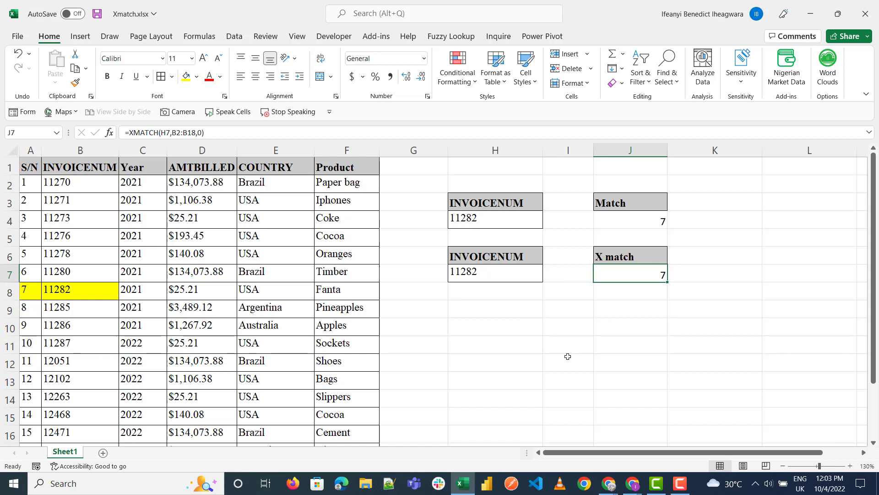
- Copy the X match block H6:J7 to H9 and clear the pasted formula from J10
click(480, 314)
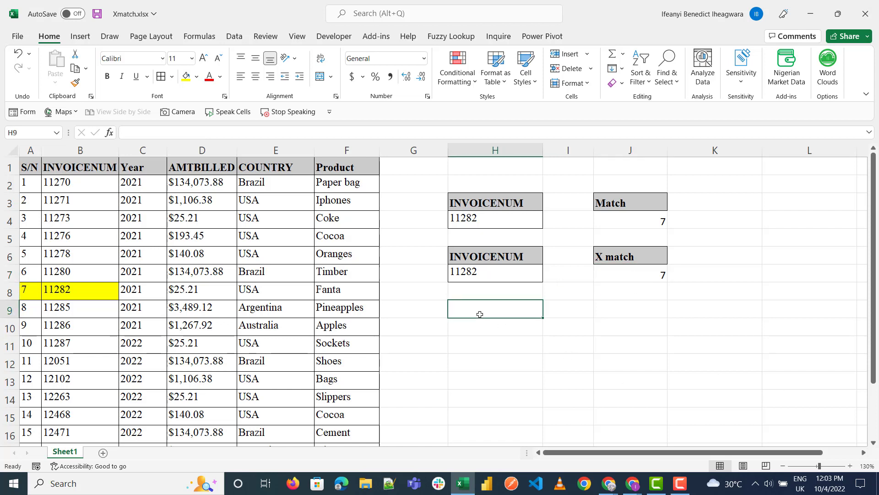
drag(485, 257, 640, 266)
key(ctrl+c)
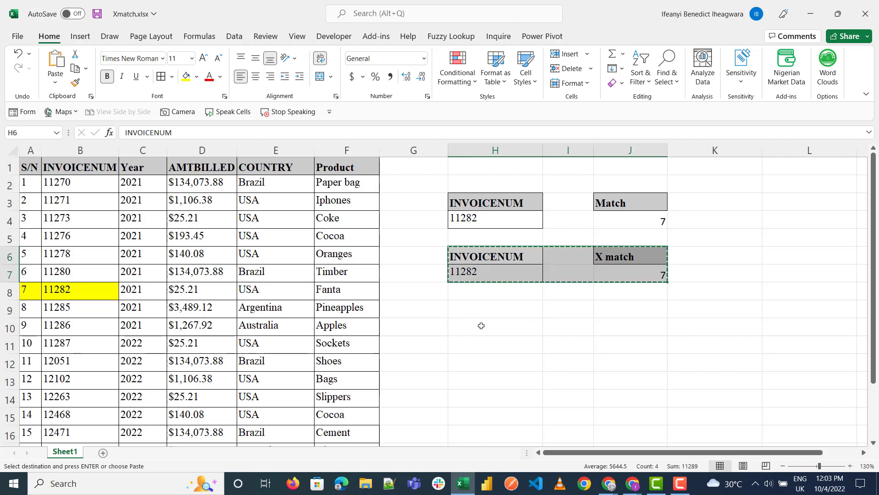
click(468, 314)
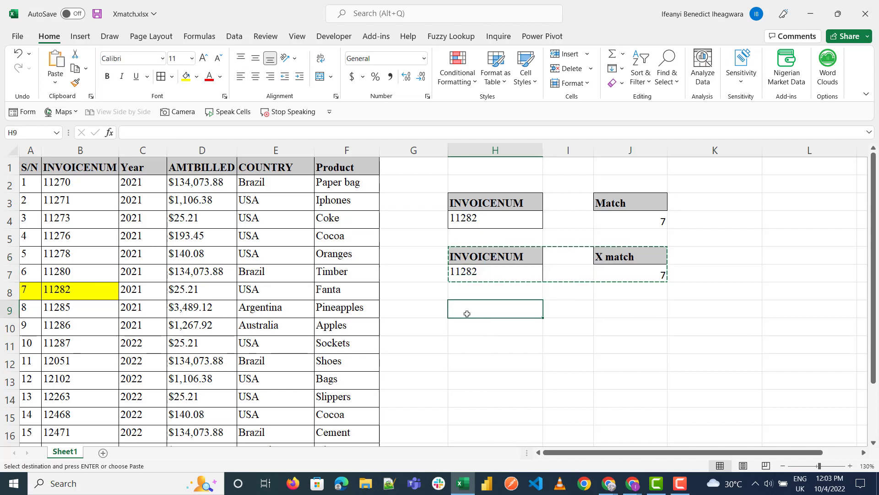
key(ctrl+v)
click(468, 314)
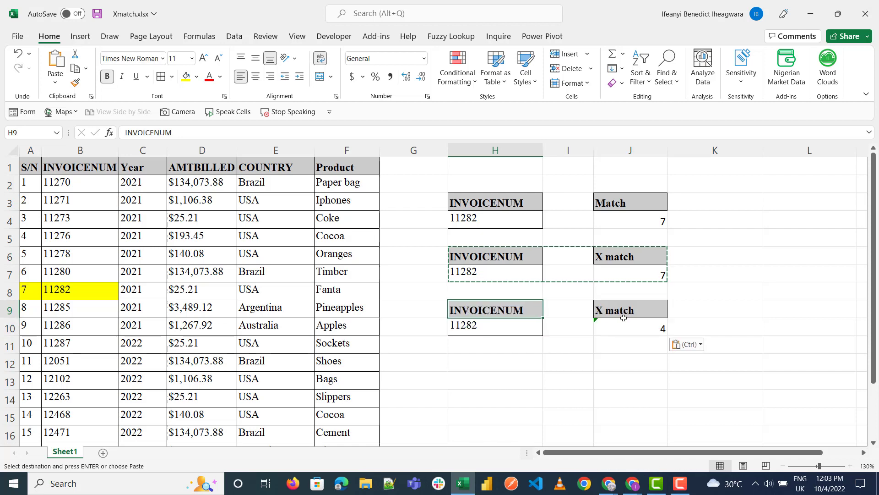
click(643, 323)
key(Delete)
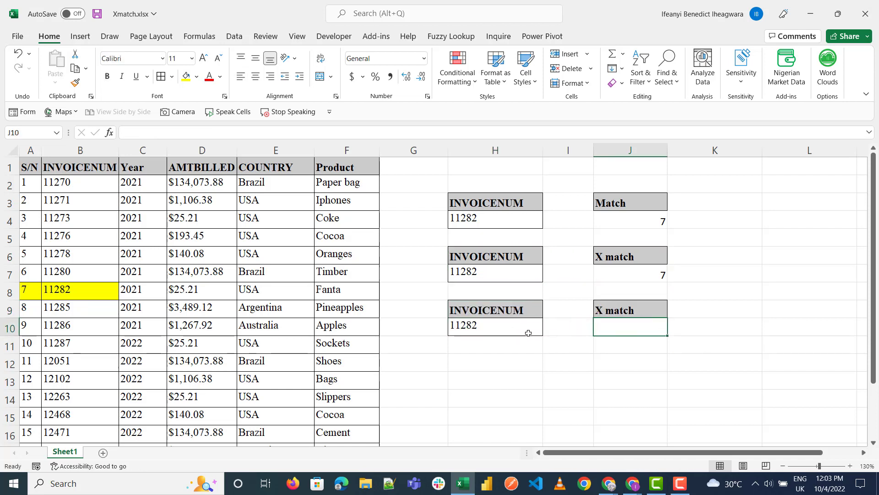
- Replace the heading in H9 with a copy of the AMTBILLED heading from D1
click(202, 167)
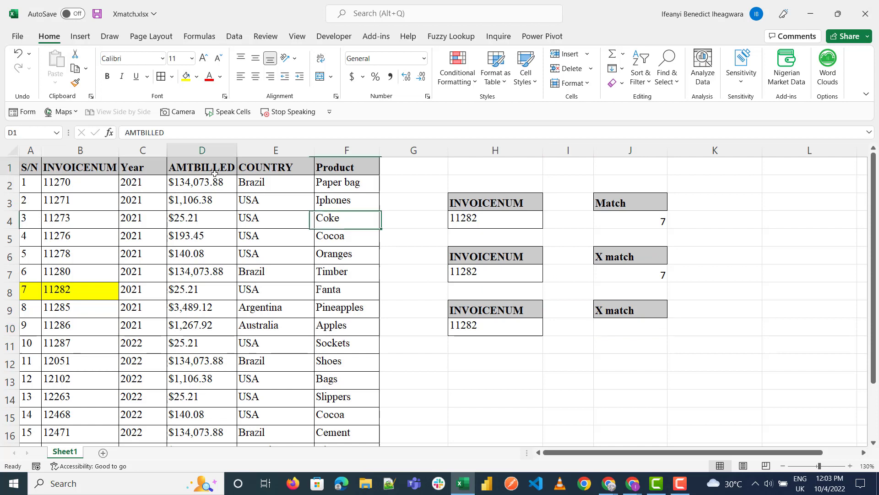
key(ctrl+c)
click(517, 305)
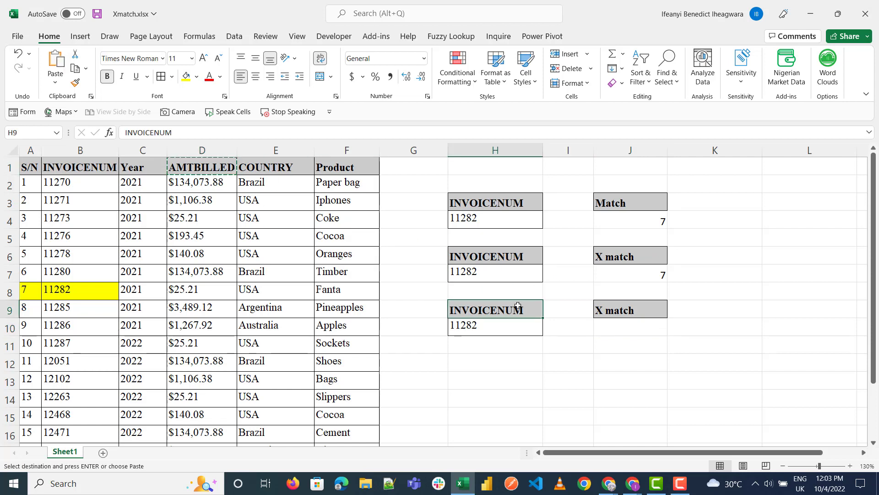
key(ctrl+v)
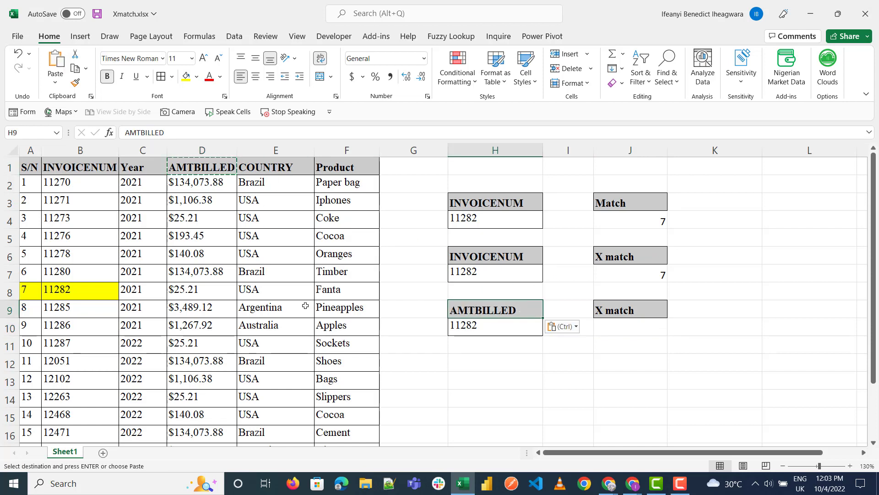
- Replace the lookup value in H10 with 200 and format it as Currency
click(495, 331)
key(Delete)
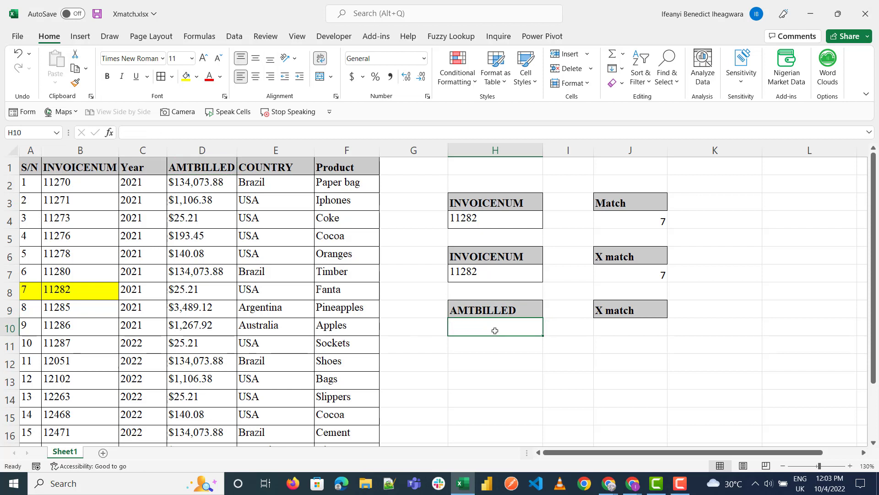
text(200)
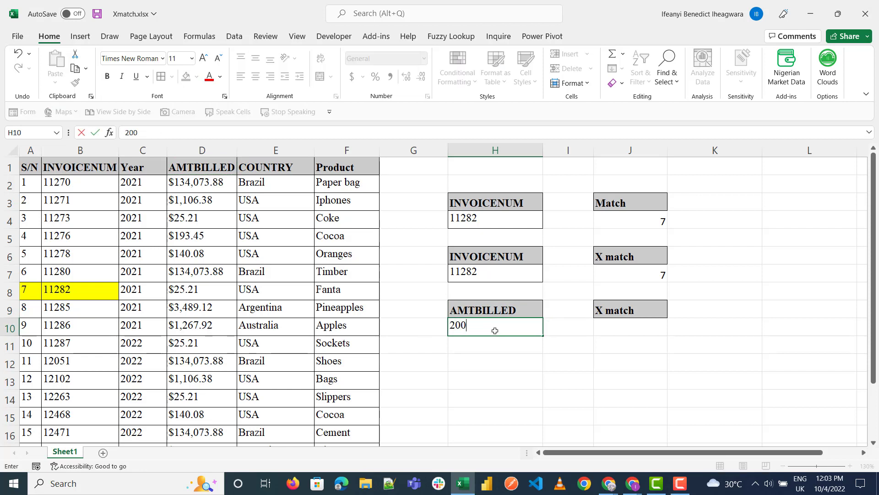
key(ctrl+Return)
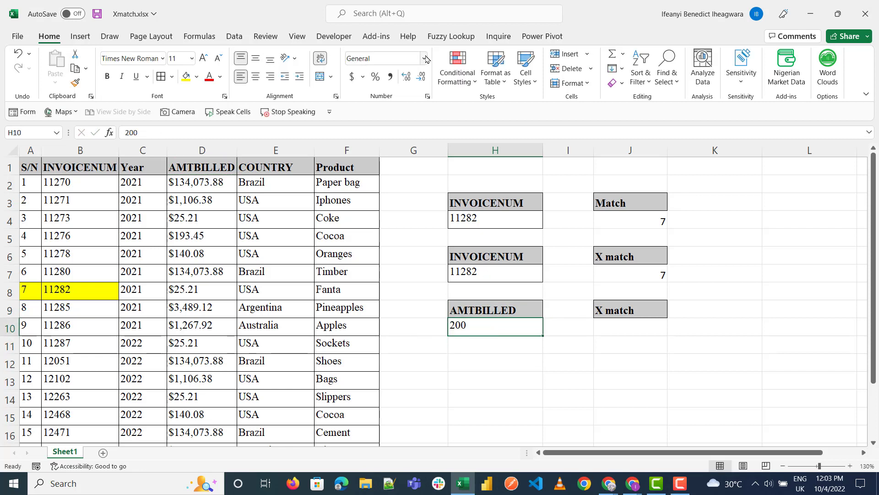
click(352, 77)
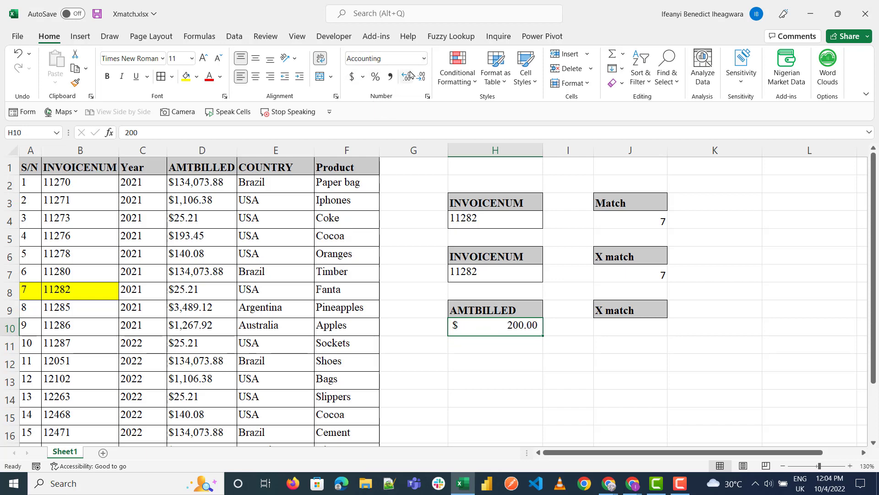
click(424, 58)
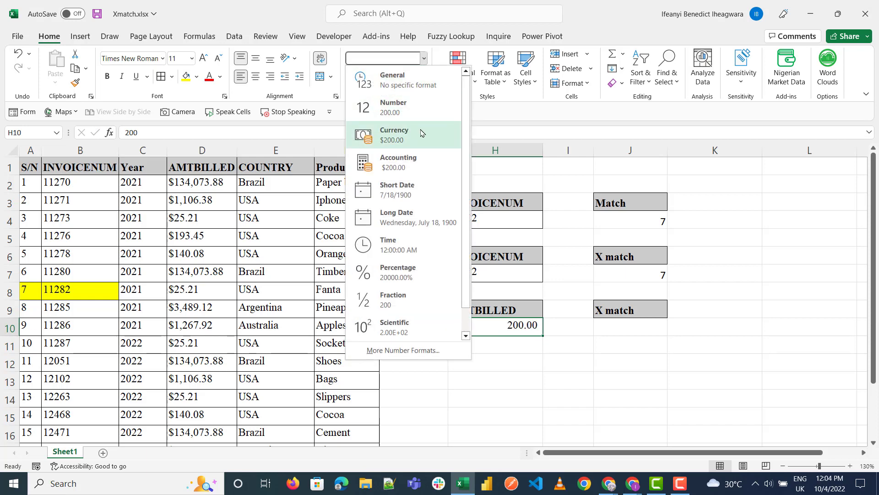
click(376, 133)
- Enter =XMATCH(H10,D2:D18,-1) in J10 to find the billed amount by exact match or next smaller item
click(621, 331)
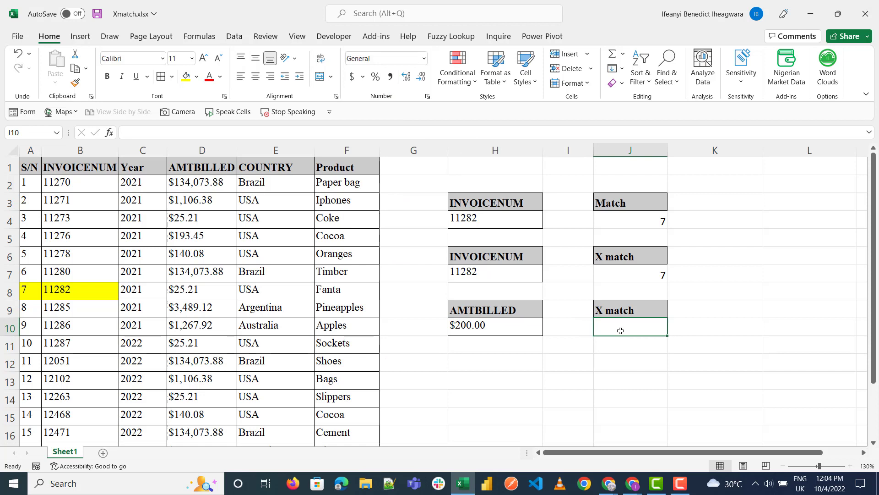
text(=x)
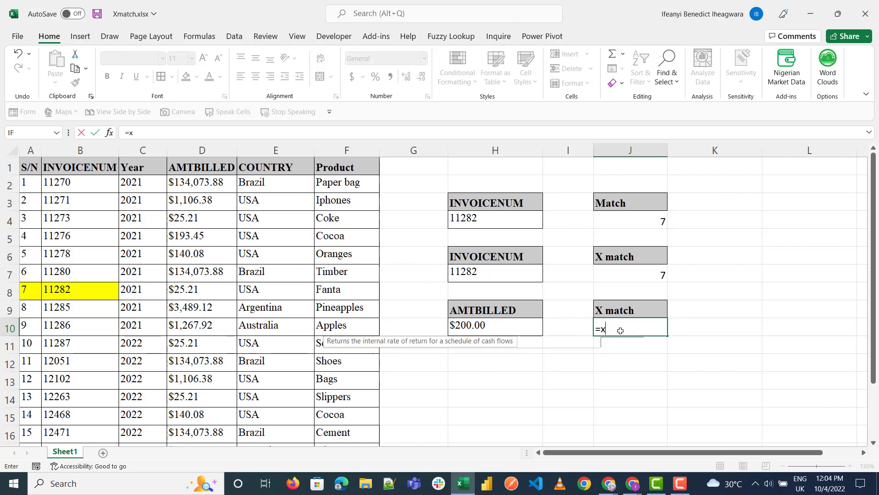
text(ma)
key(Tab)
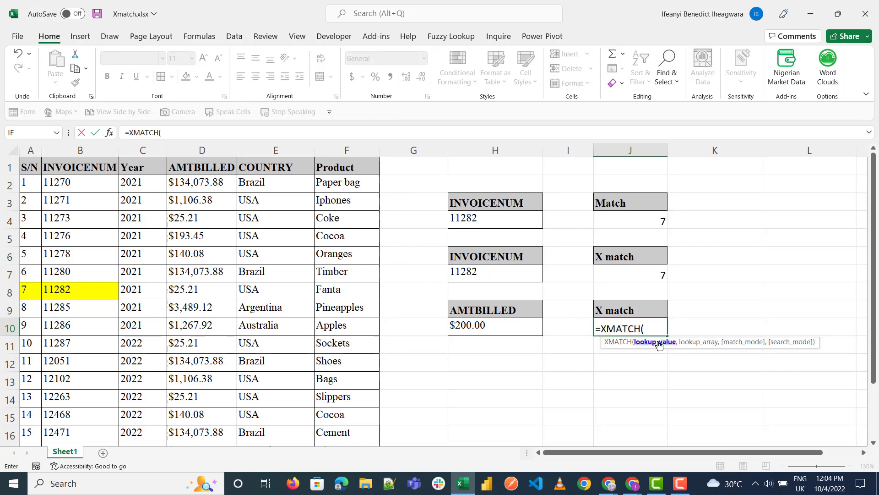
click(519, 325)
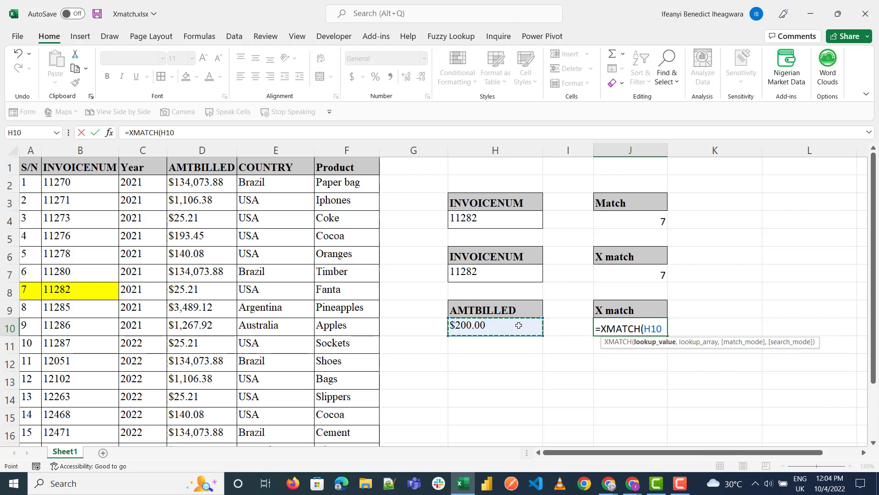
text(,)
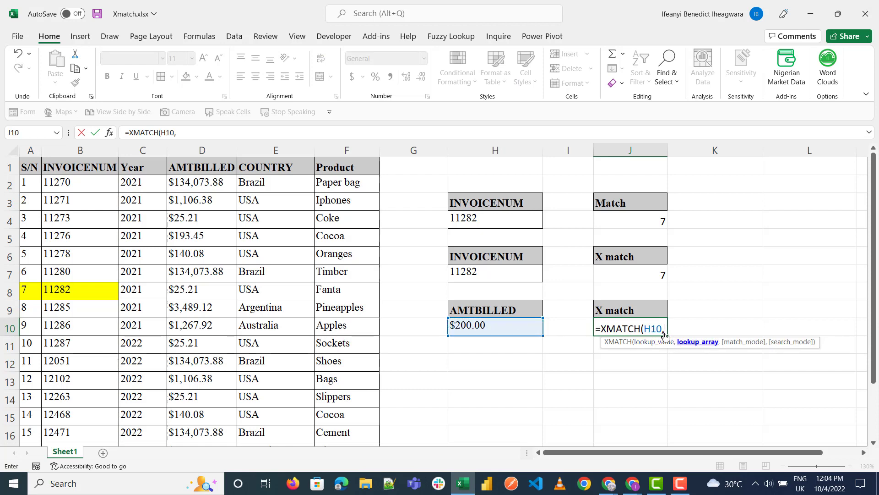
click(200, 182)
key(ctrl+shift+Down)
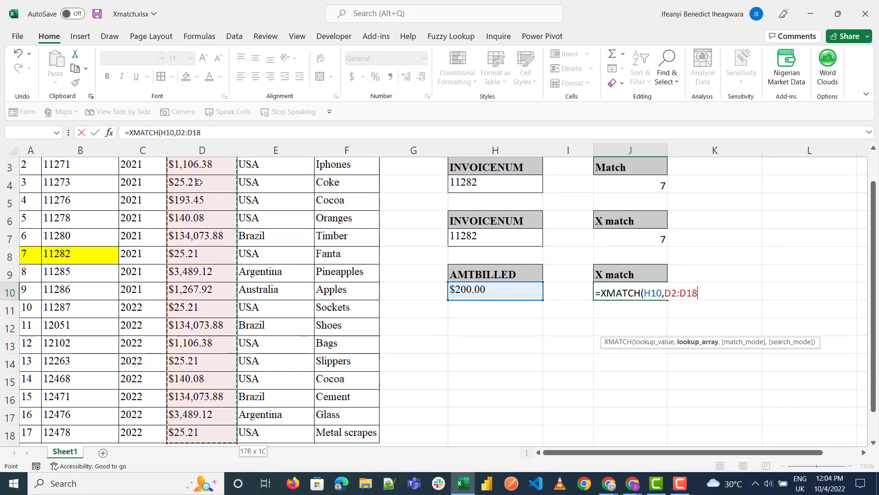
text(,)
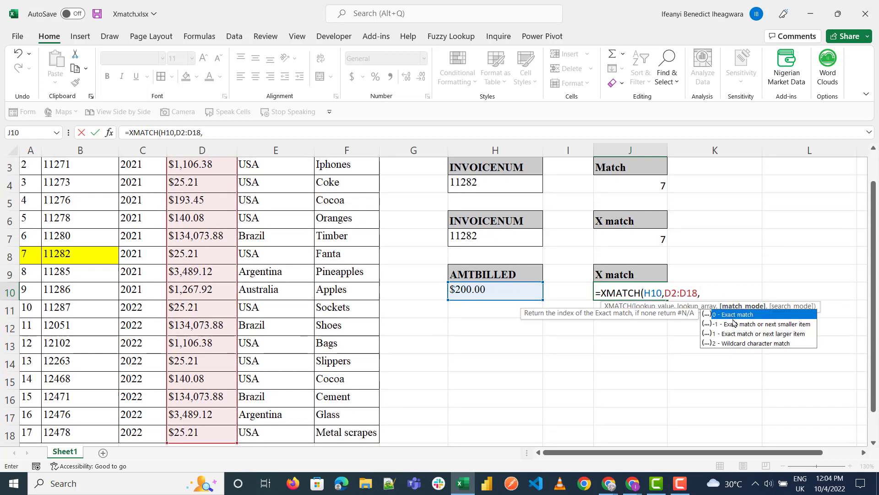
double_click(793, 326)
text())
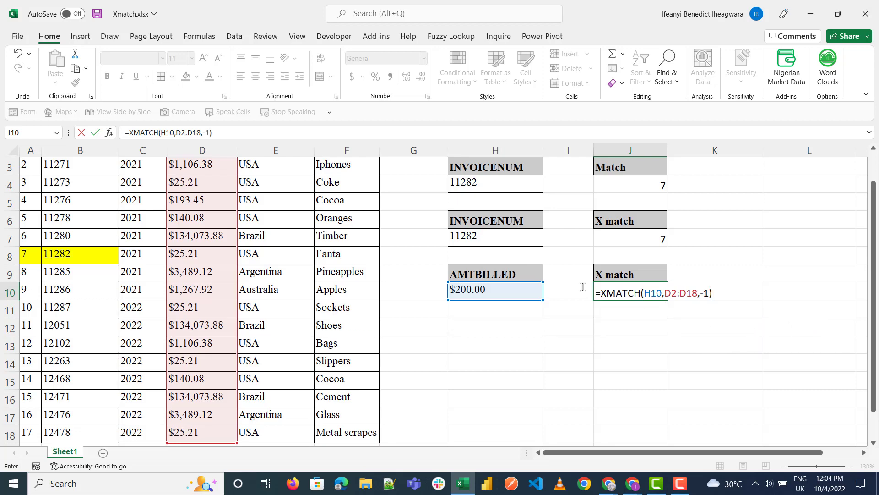
key(Return)
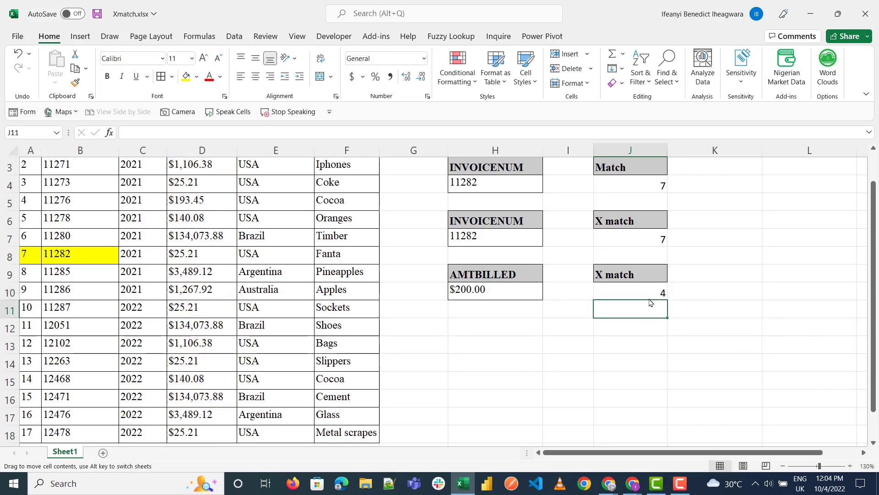
- Try match mode 0 (exact match) in the XMATCH formula in J10
click(618, 293)
scroll(544, 324, up, 1)
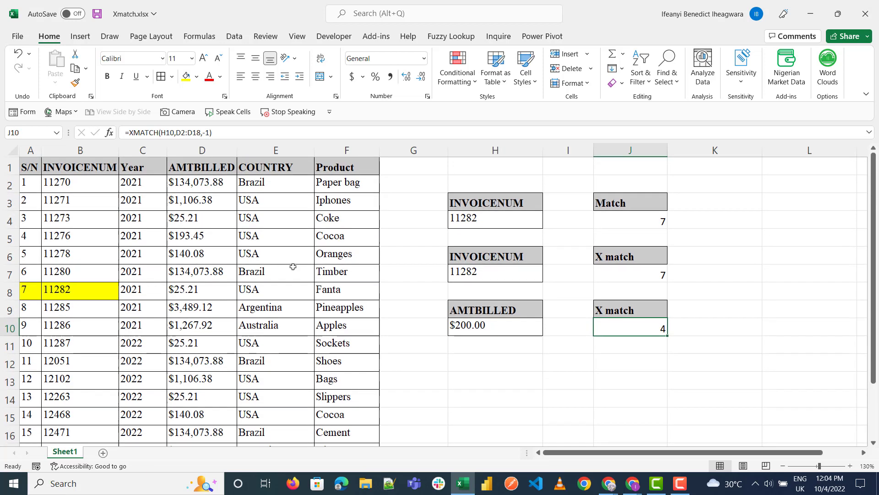
scroll(214, 330, down, 3)
scroll(215, 330, down, 1)
scroll(215, 330, up, 3)
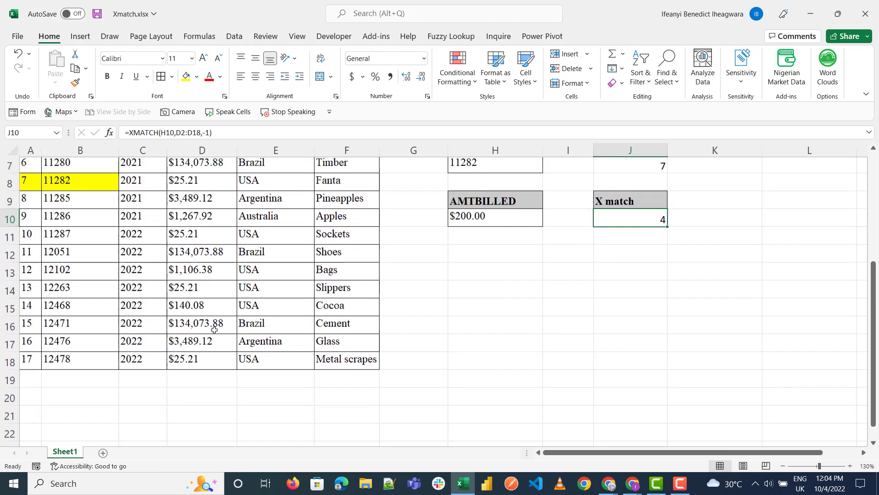
double_click(644, 293)
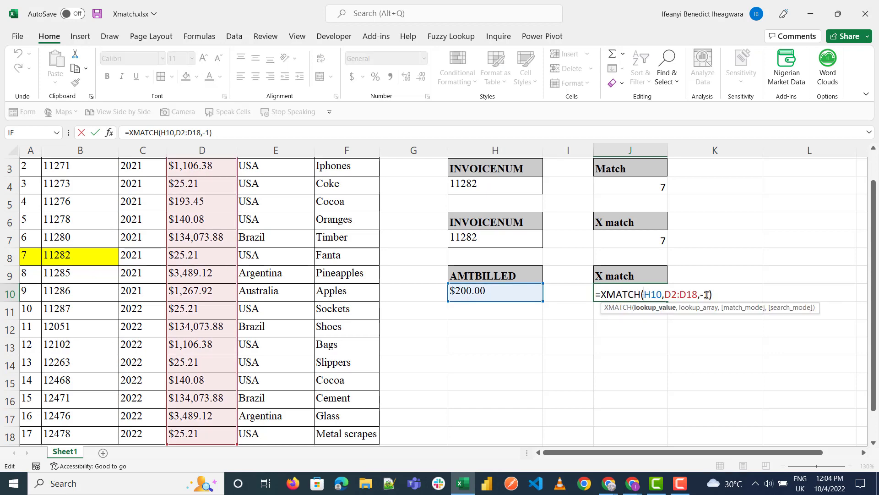
key(BackSpace)
key(BackSpace)
text(0)
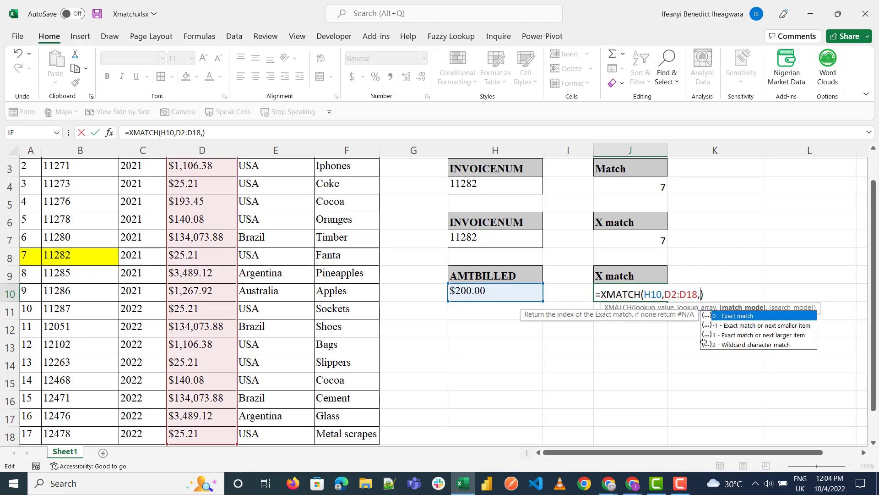
key(Return)
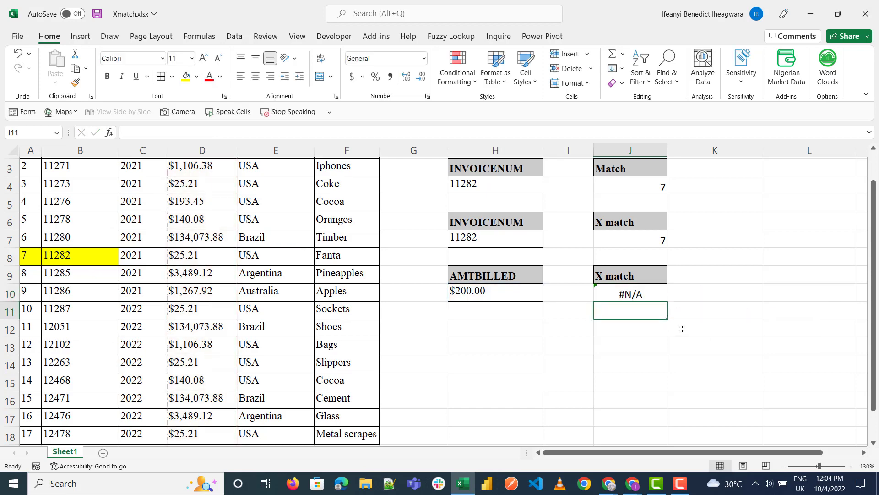
- Set the match mode of the XMATCH formula in J10 back to -1
double_click(651, 294)
click(702, 293)
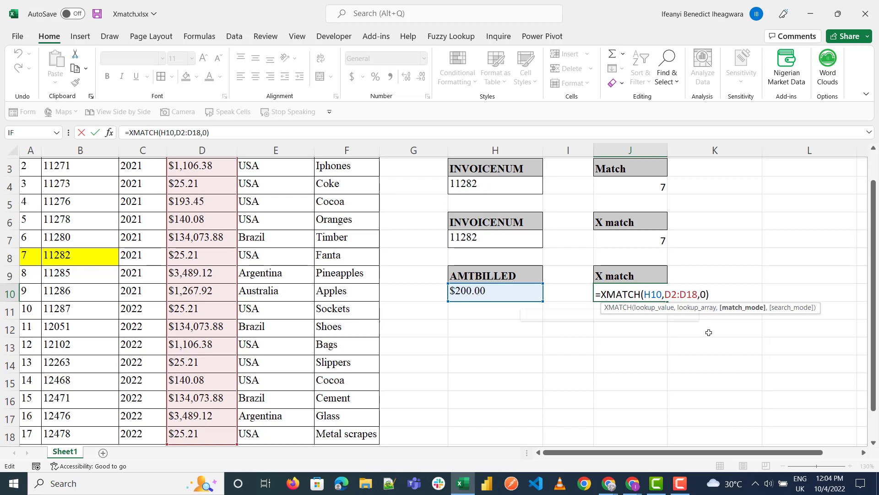
text(-1)
key(Delete)
key(Return)
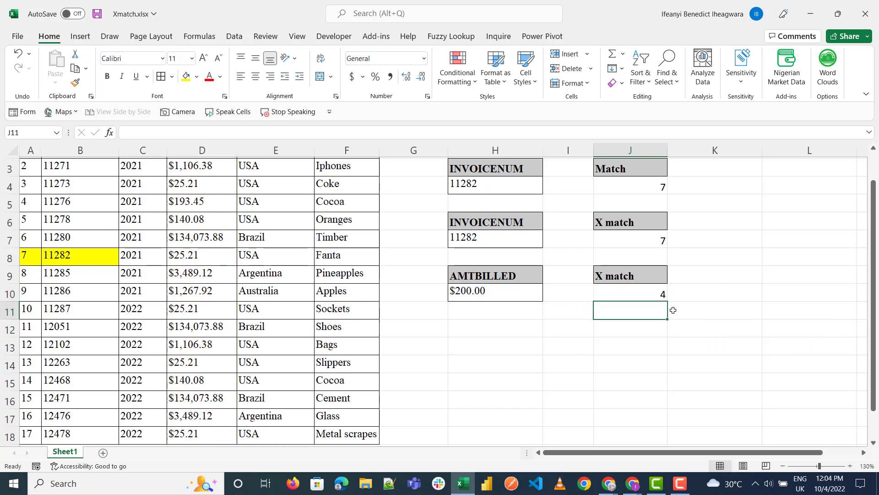
- Highlight the cells A5:D5 of invoice 11276 in yellow as the next smaller match
click(646, 292)
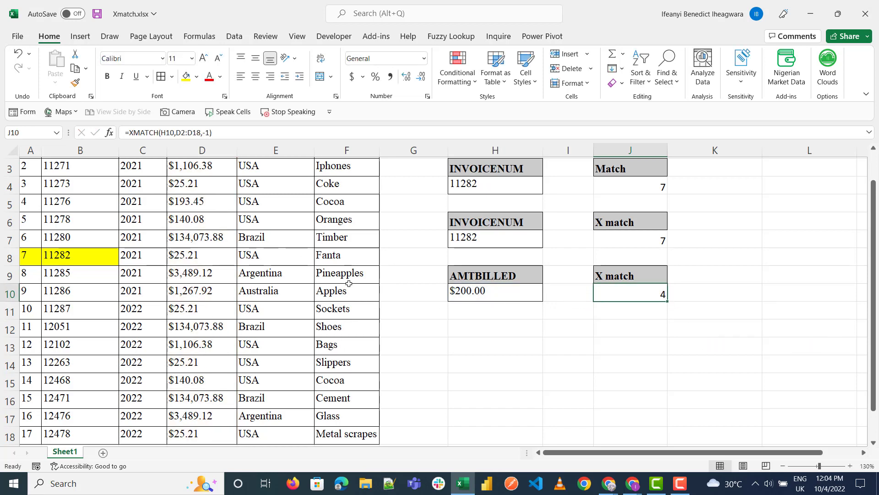
scroll(193, 247, up, 1)
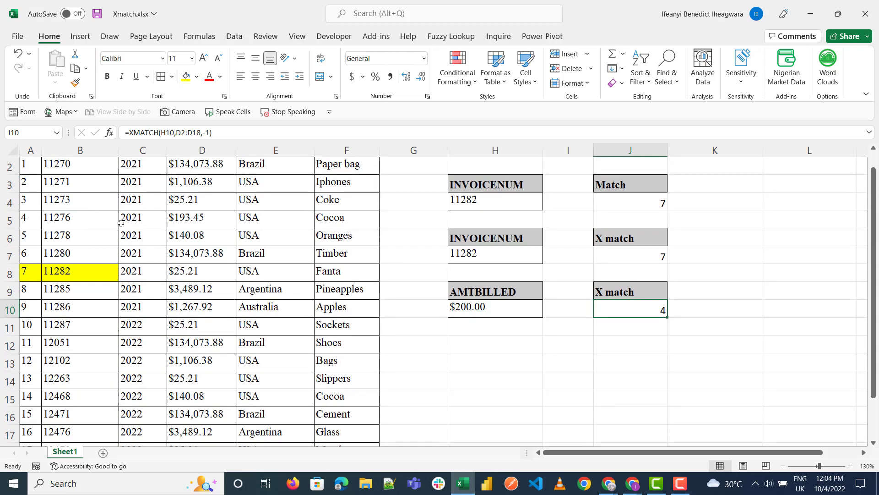
drag(32, 218, 201, 219)
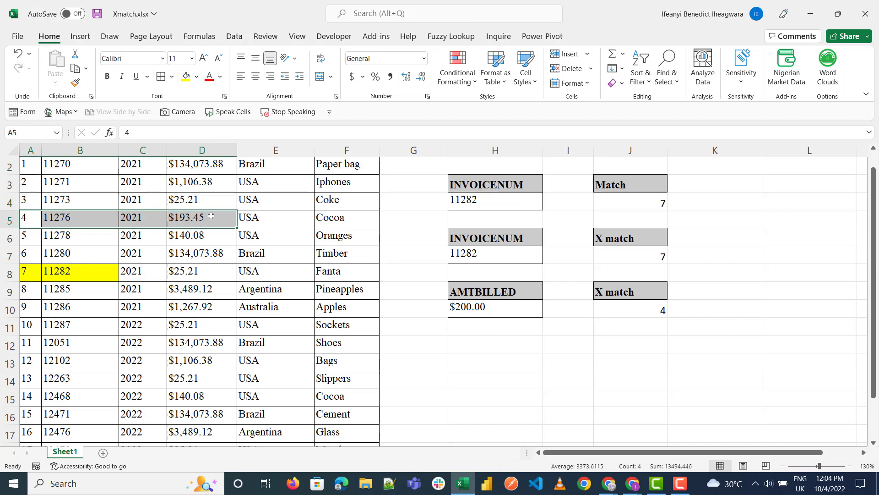
click(186, 76)
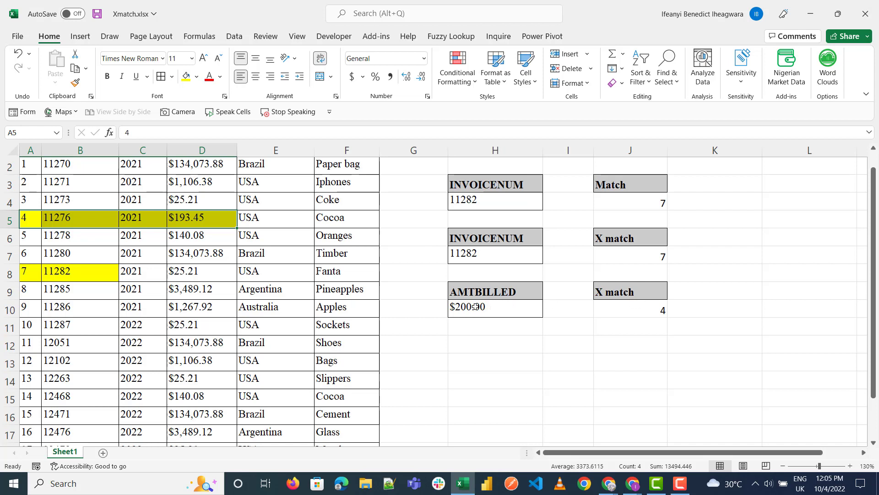
- Change the match mode of the XMATCH formula in J10 to 1, exact match or next larger item
click(638, 311)
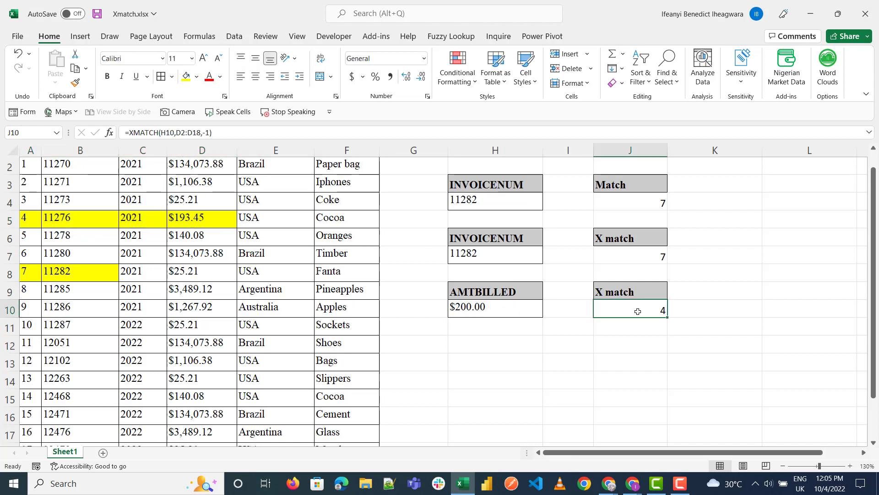
double_click(638, 312)
click(702, 311)
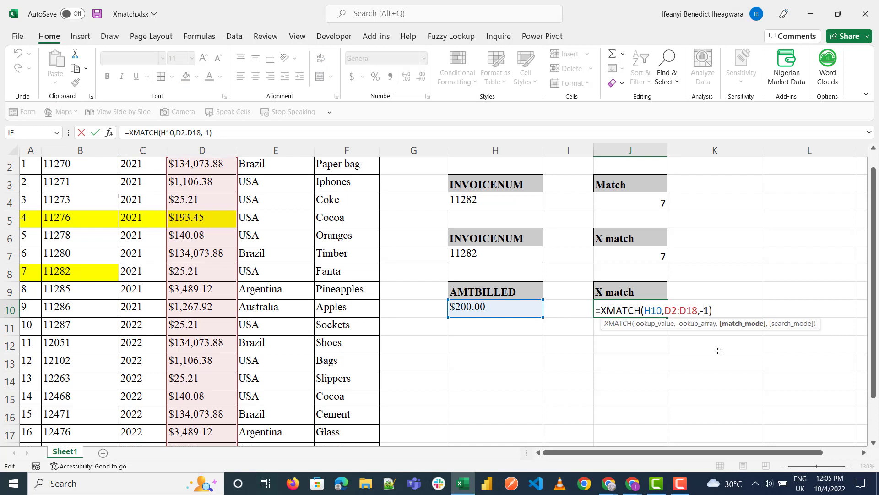
key(BackSpace)
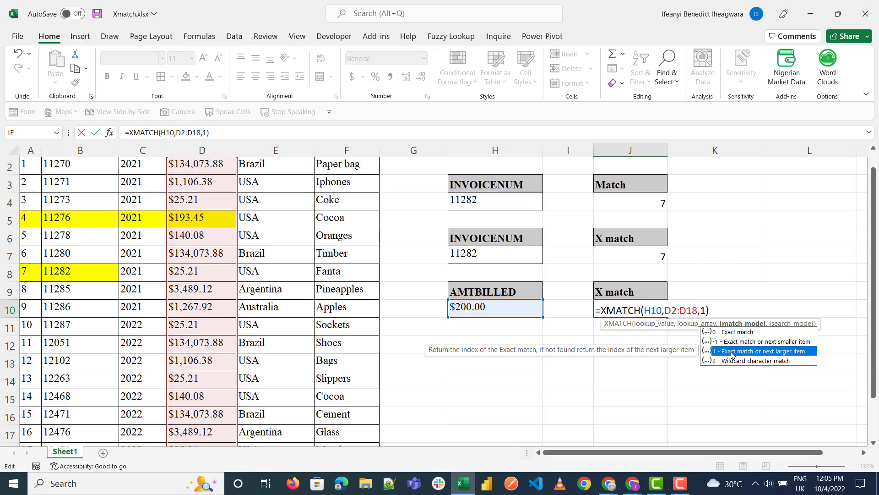
key(Return)
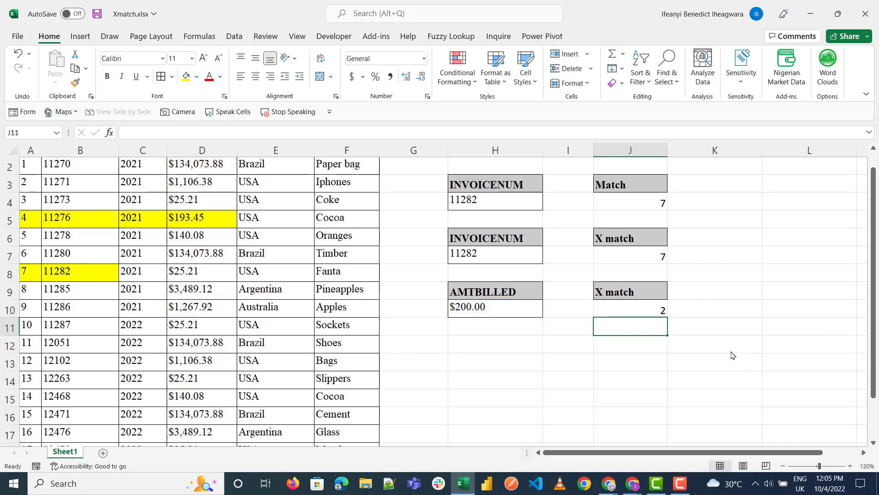
- Recheck the XMATCH formula in J10 and highlight the next larger match, A3:D3 of invoice 11271, in yellow
click(645, 311)
scroll(462, 316, up, 1)
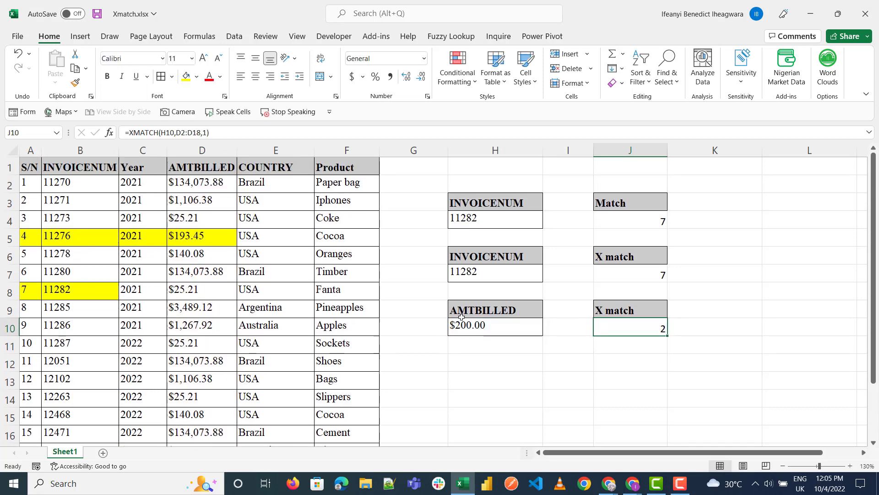
double_click(643, 324)
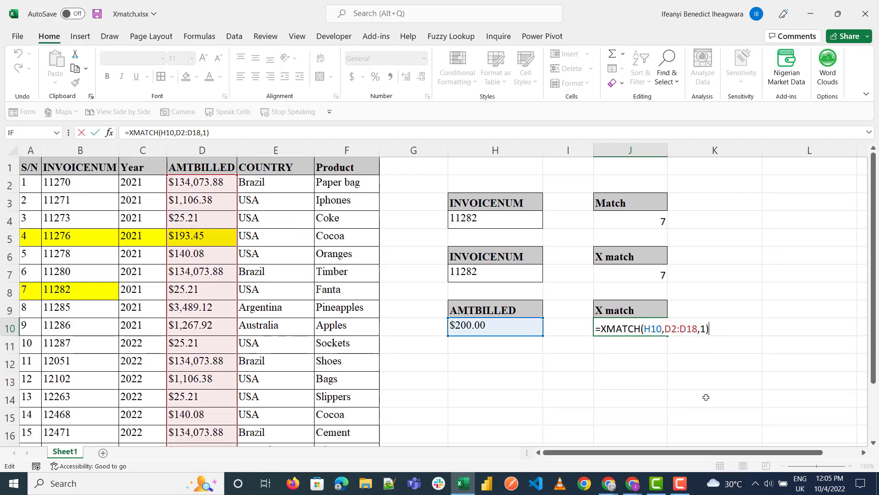
key(ctrl+Return)
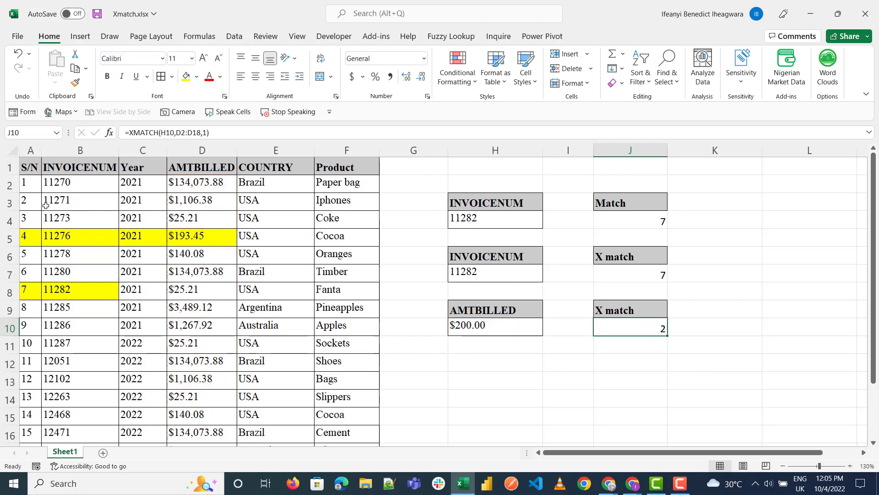
drag(29, 200, 213, 194)
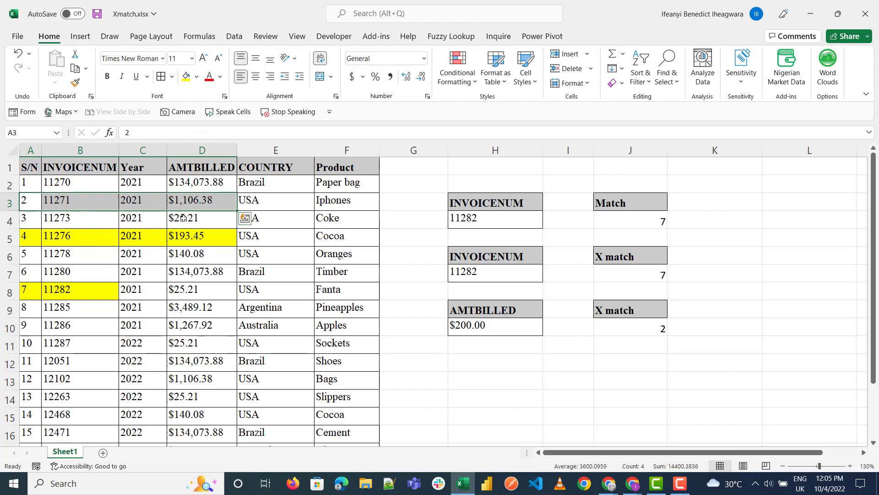
click(187, 82)
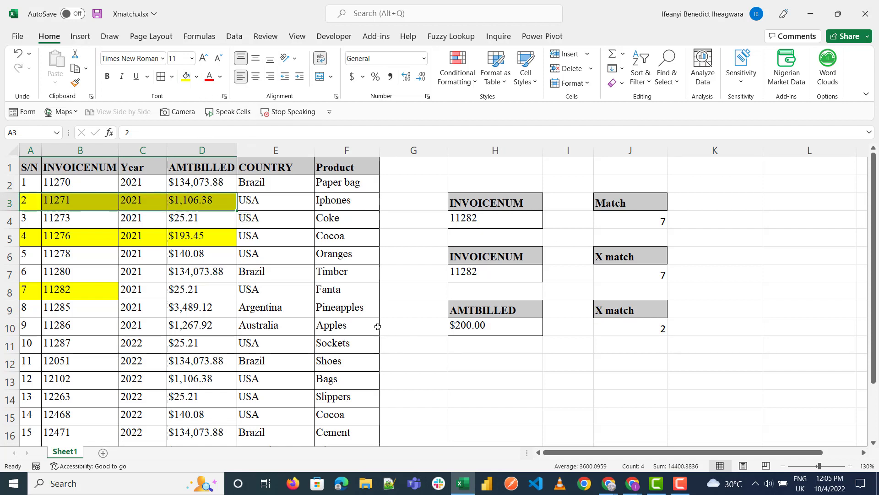
- Change the billed amount of invoice 11278 in D6 to $240.08
double_click(177, 259)
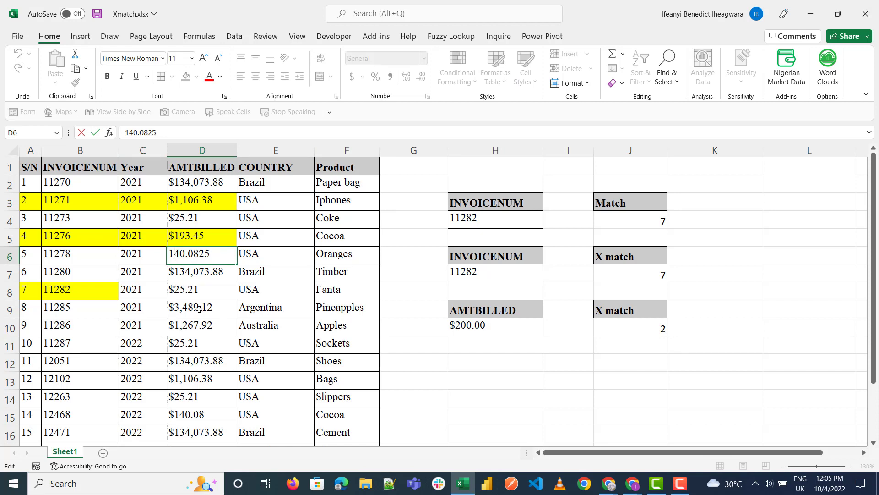
key(BackSpace)
text(2)
key(Return)
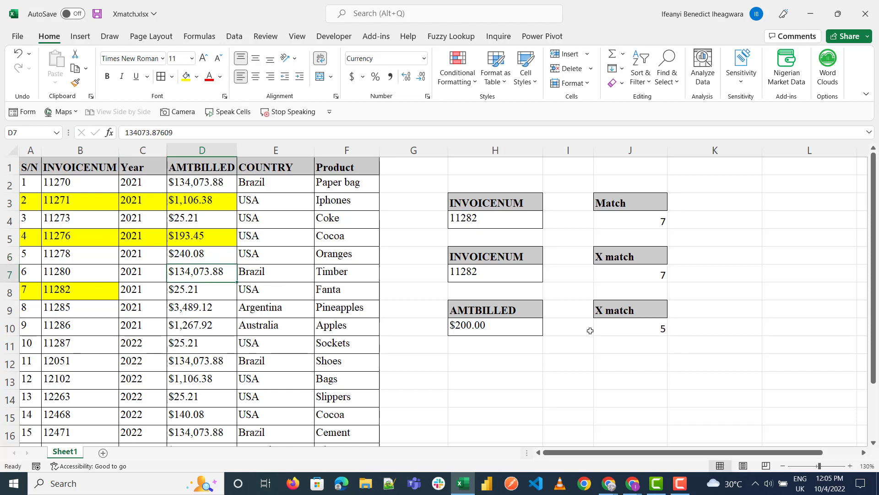
- Highlight the cells A6:D6 of invoice 11278 in yellow as the new next larger match
click(625, 337)
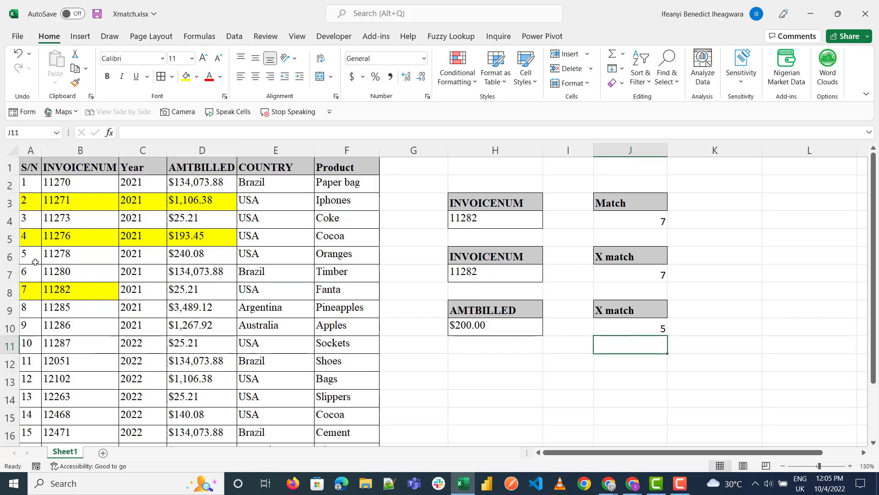
drag(34, 262, 220, 259)
click(185, 76)
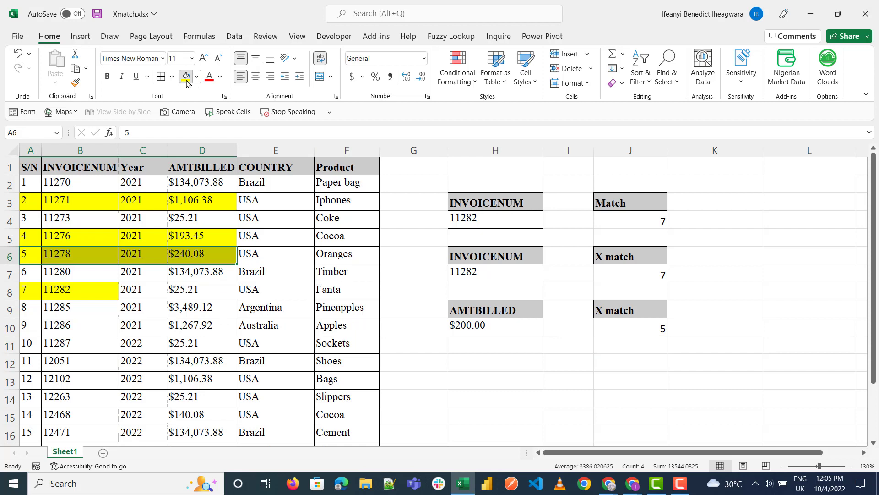
click(444, 397)
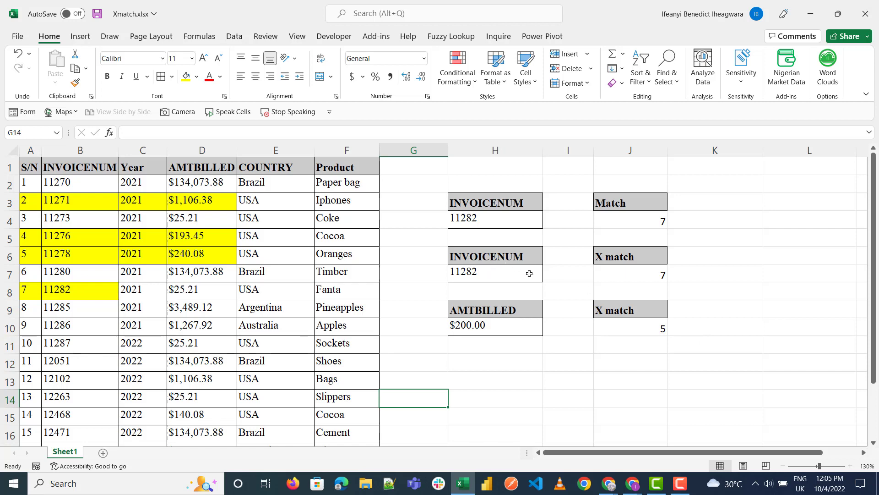
- Copy the AMTBILLED and X match block H9:J10 to the cells starting at H12
drag(473, 311, 643, 321)
key(ctrl+c)
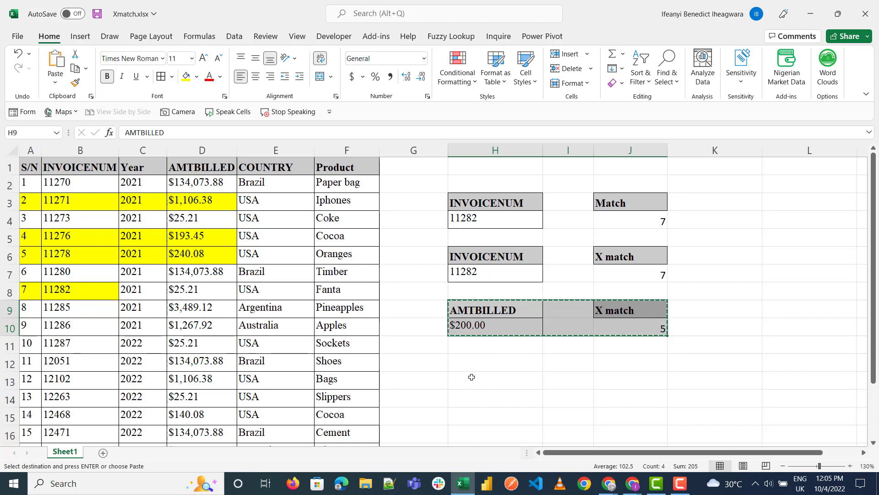
click(483, 368)
key(ctrl+v)
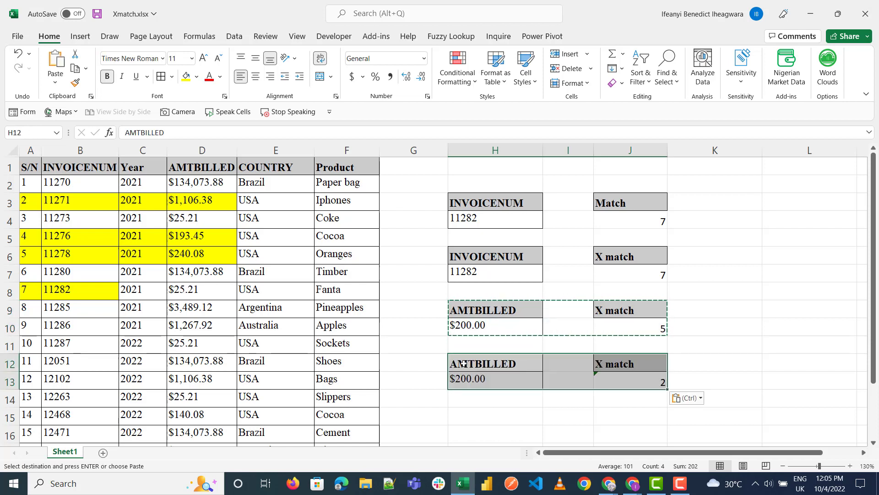
- Enter bag as the lookup value in H13, trying it both capitalised and in lowercase
click(501, 377)
text(Bag)
key(Return)
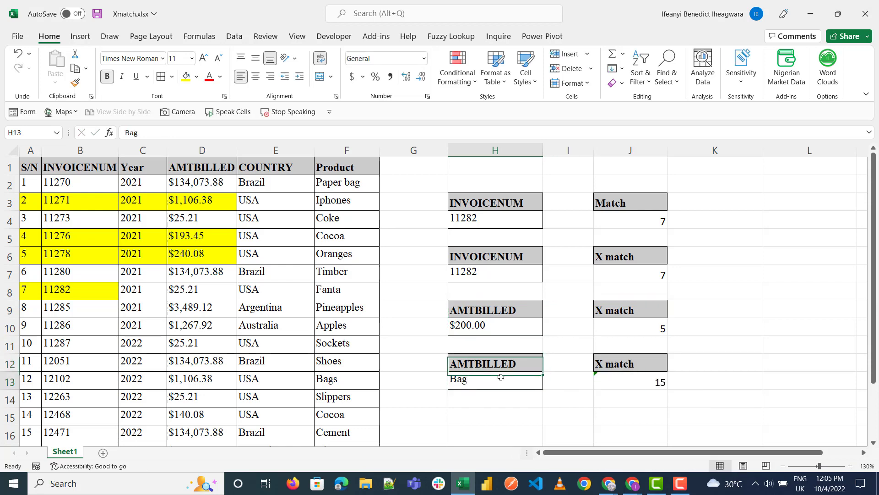
click(501, 377)
text(bag)
key(Return)
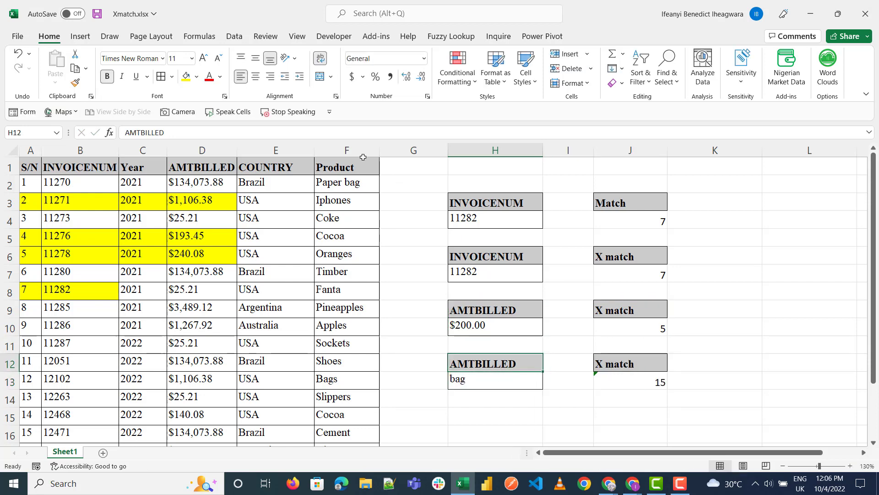
- Replace the header in H12 with a copy of the Product header from F1 and enter Bag in H13
click(357, 159)
key(ctrl+c)
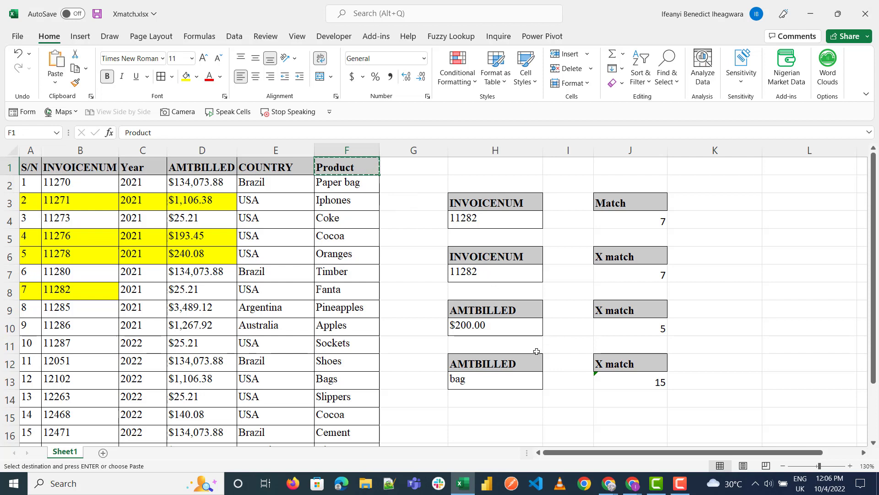
click(517, 362)
key(ctrl+v)
key(Down)
text(Bag)
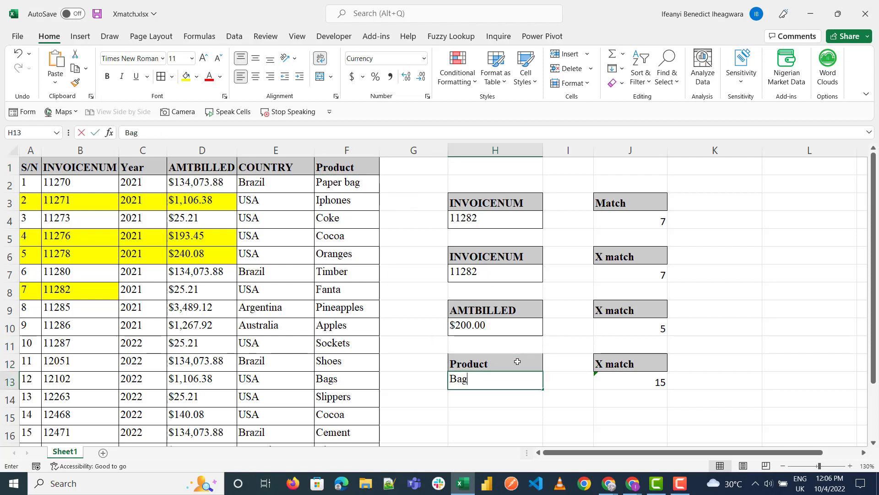
- Clear the copied XMATCH formula from J13, keeping the X match header, and look at the Bags entry in F13
key(Tab)
key(Tab)
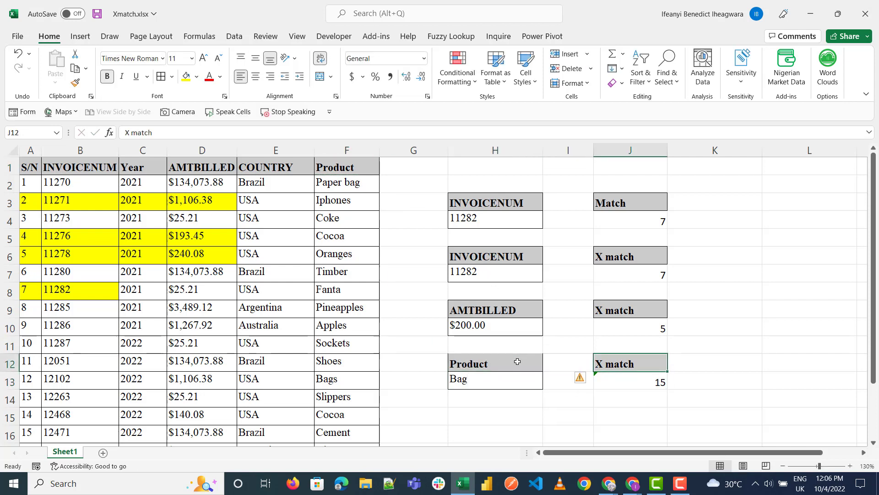
key(Delete)
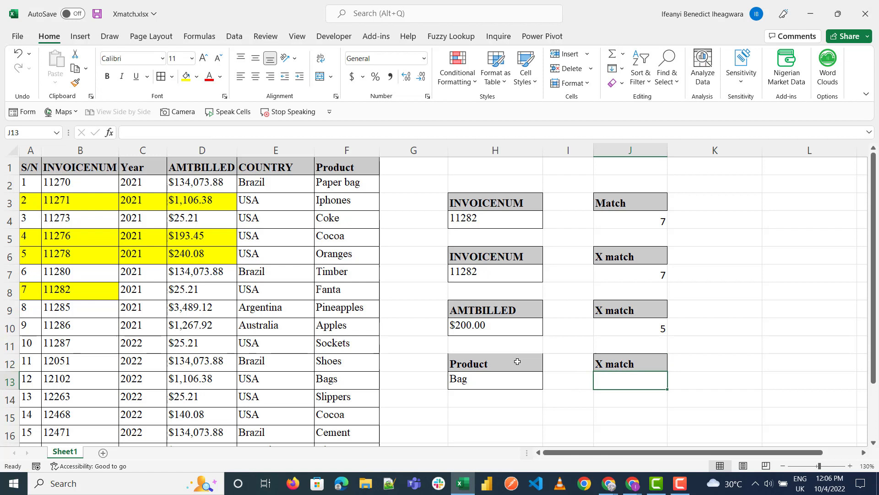
click(342, 382)
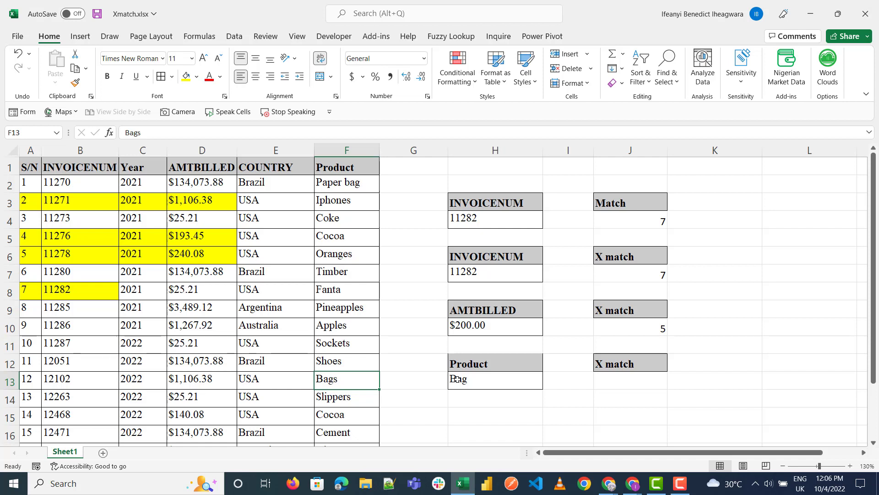
- Start an XMATCH formula in J13 with the wildcard lookup value "*"&H13
click(626, 384)
text(=xma)
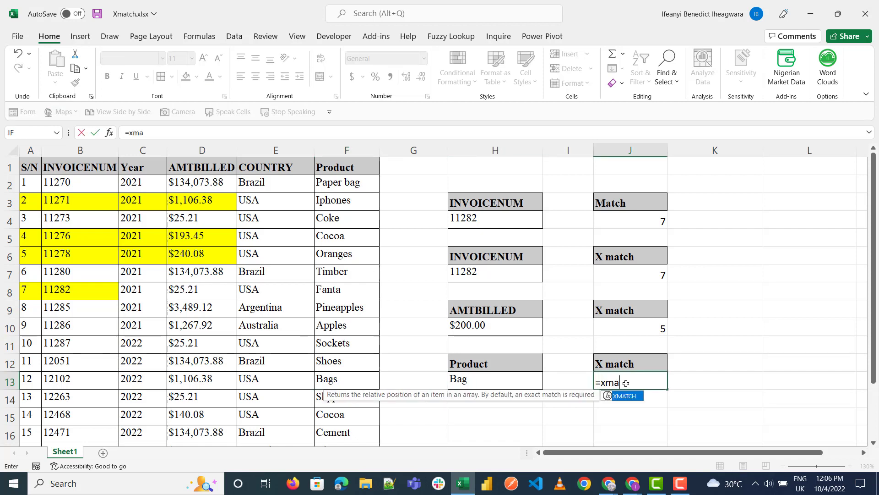
key(Tab)
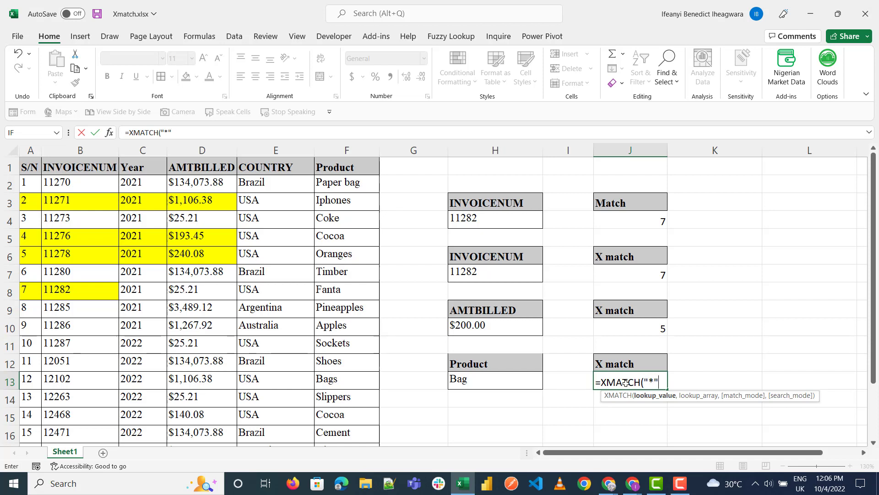
text(&)
click(654, 384)
key(BackSpace)
text(?)
key(BackSpace)
text(*)
click(525, 382)
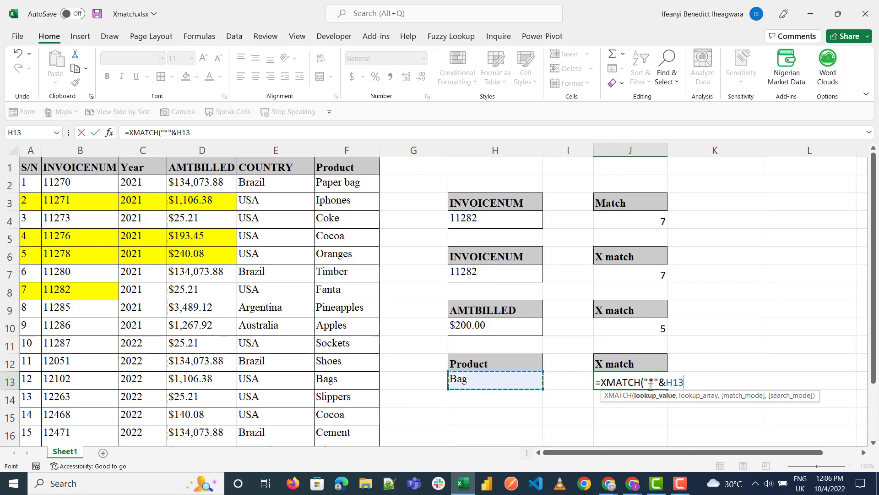
text(,)
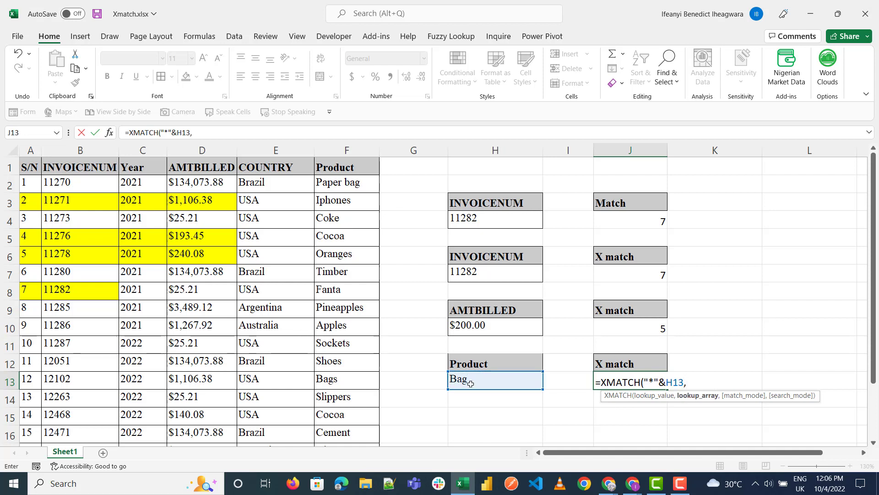
- Complete the J13 XMATCH formula with lookup array F2:F18 and match mode 2, wildcard character match
click(336, 183)
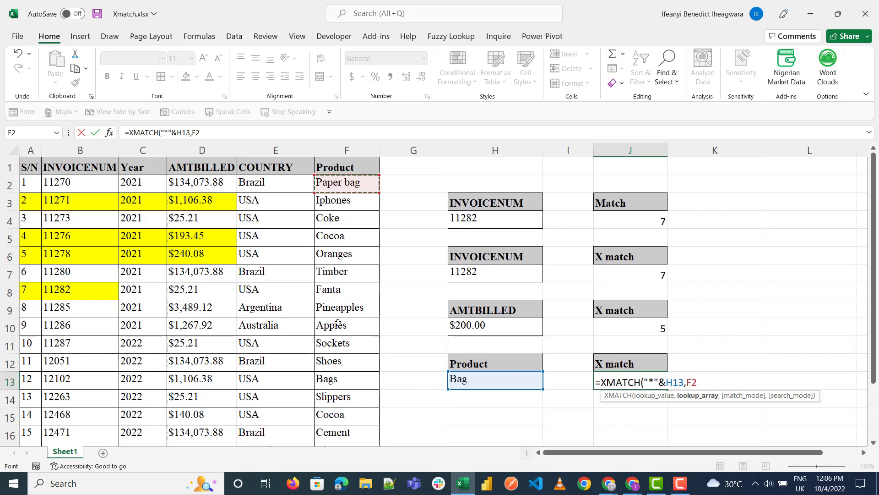
key(ctrl+shift+Down)
text(,)
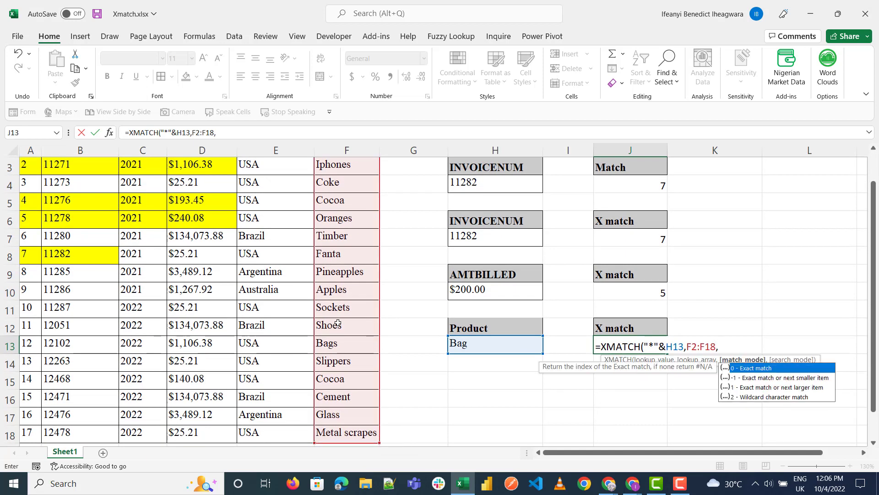
key(Down)
key(Down)
key(Down)
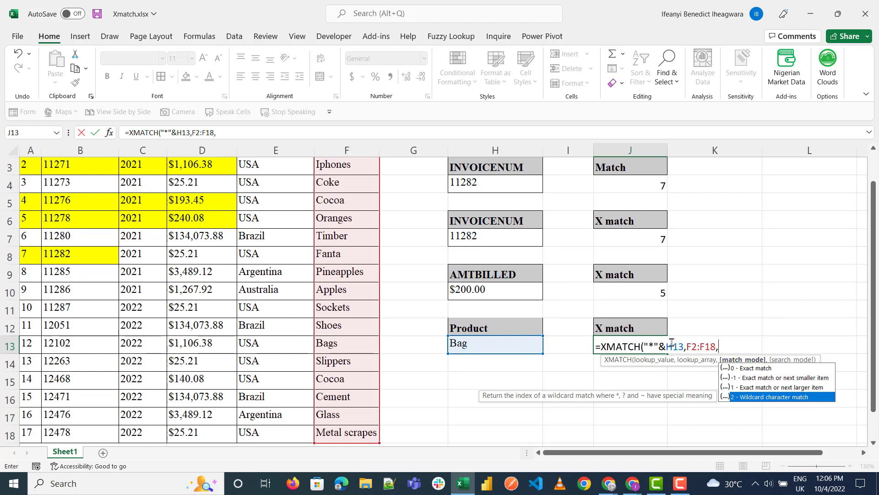
text(2)
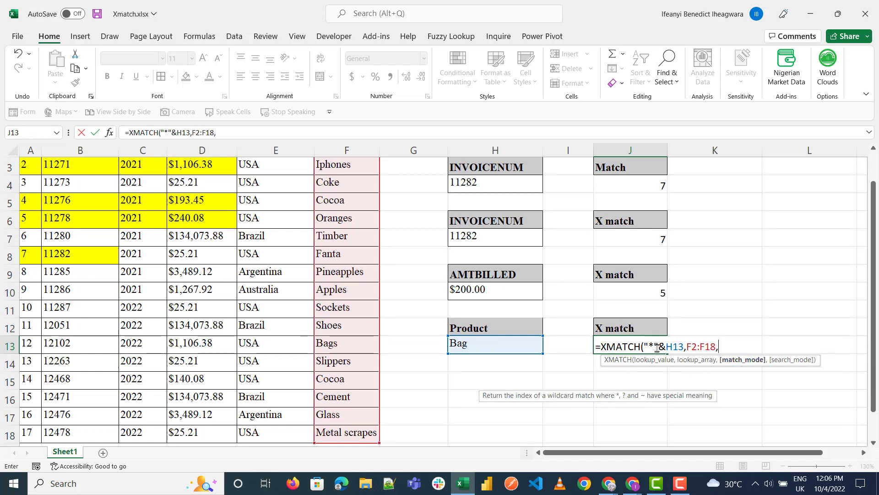
text())
key(Return)
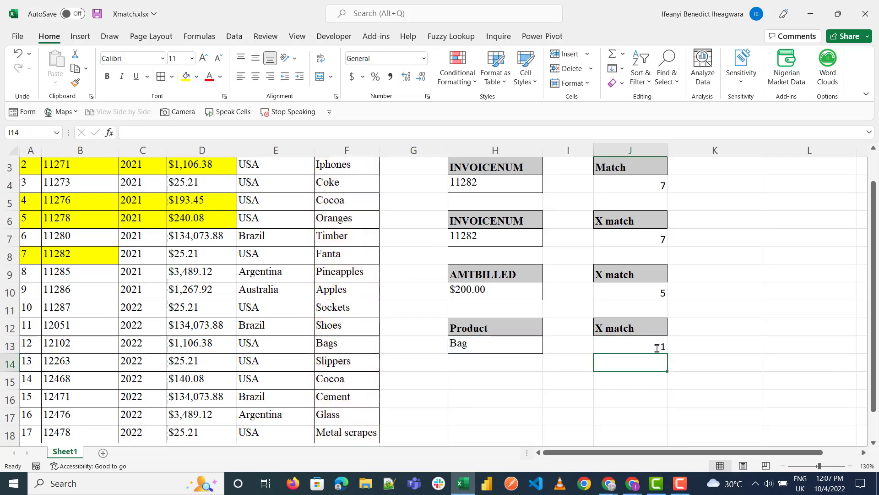
- Check the XMATCH result in J13 against the entries in the Product column
scroll(626, 345, up, 1)
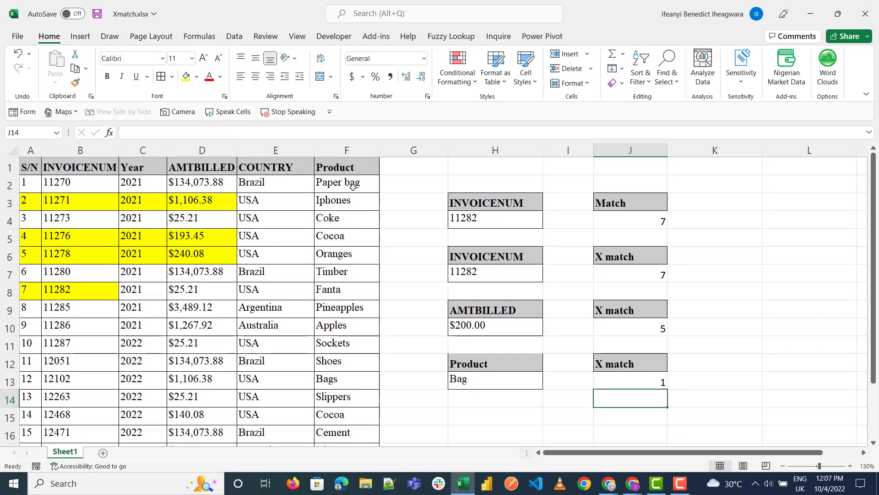
click(338, 185)
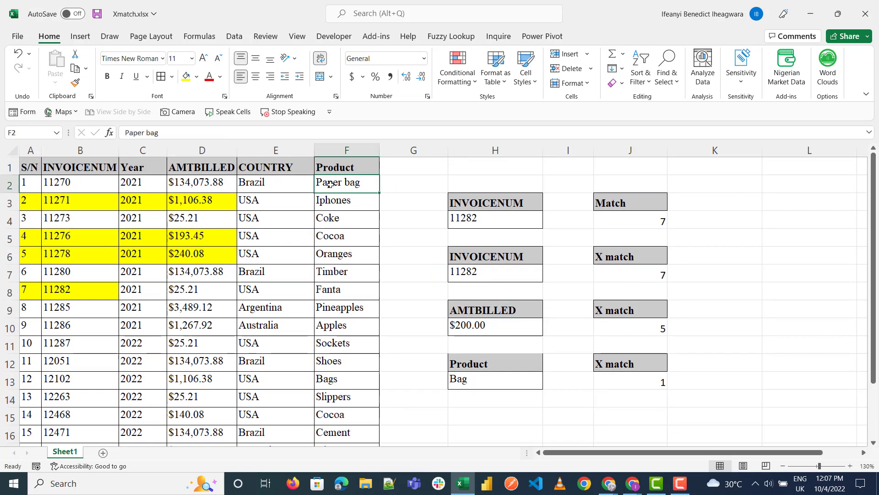
click(507, 379)
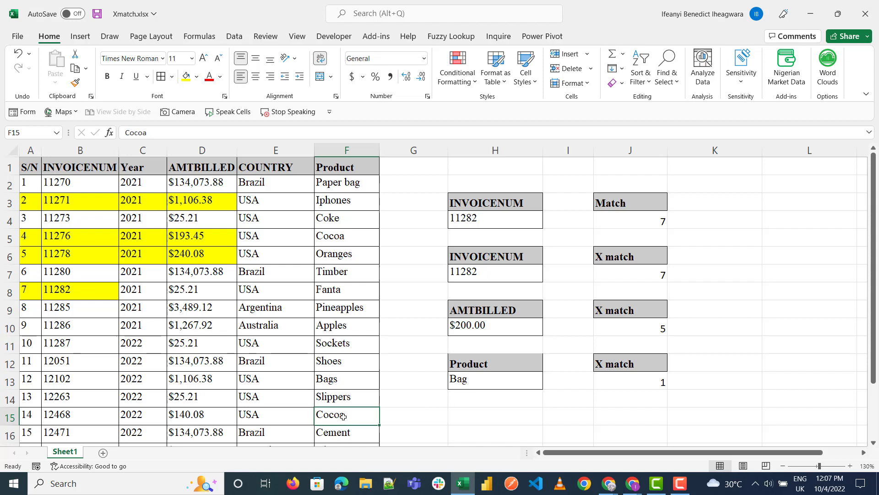
key(ctrl+c)
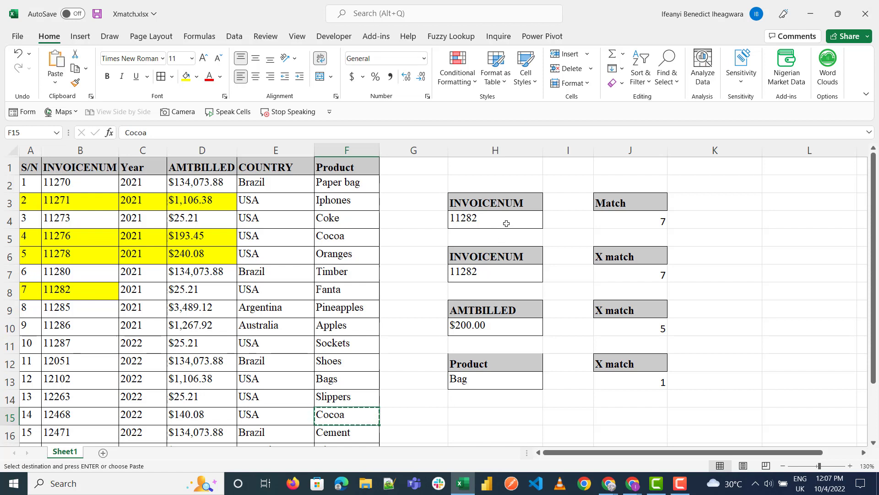
key(Escape)
- Copy the Product and X match block H12:J13 to the cells starting at H15
drag(492, 370, 636, 387)
key(ctrl+c)
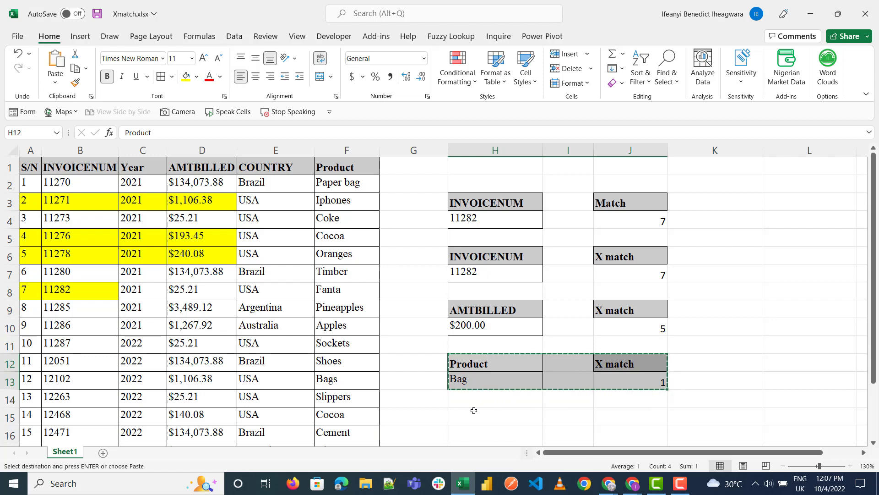
click(472, 415)
key(ctrl+v)
click(493, 435)
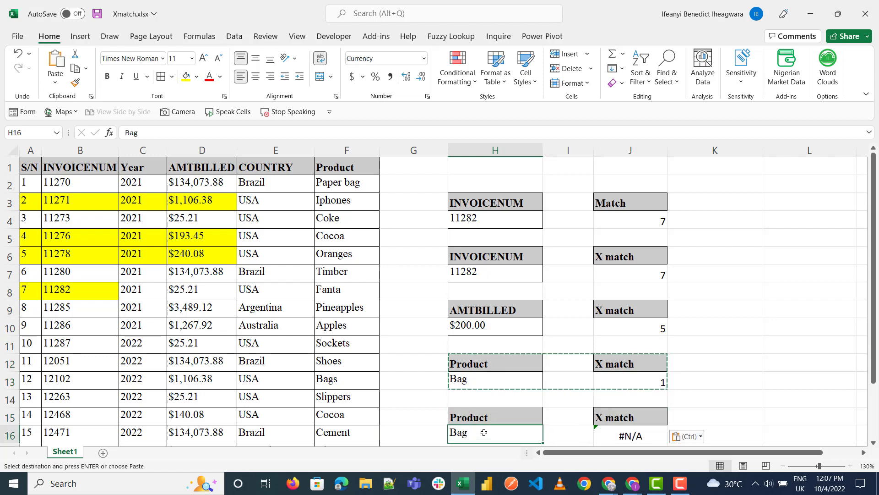
- Replace the lookup value in H16 with a copy of Cocoa from F15
click(348, 417)
key(ctrl+c)
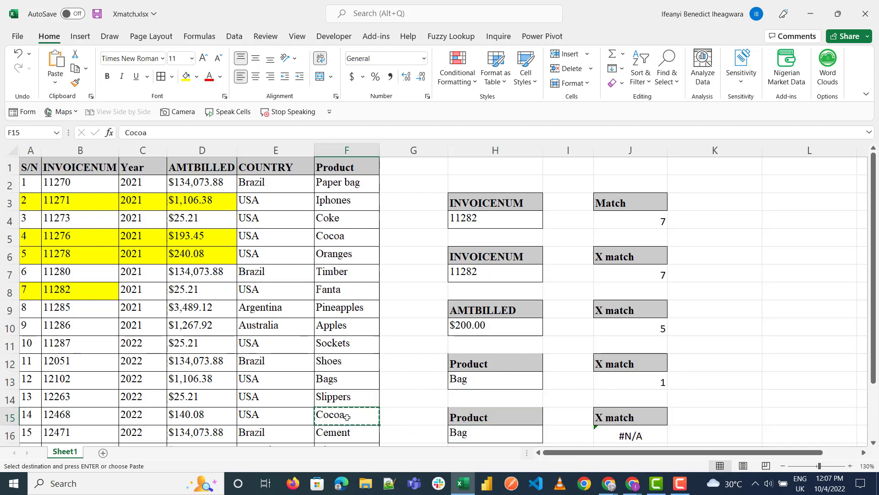
click(484, 440)
key(ctrl+v)
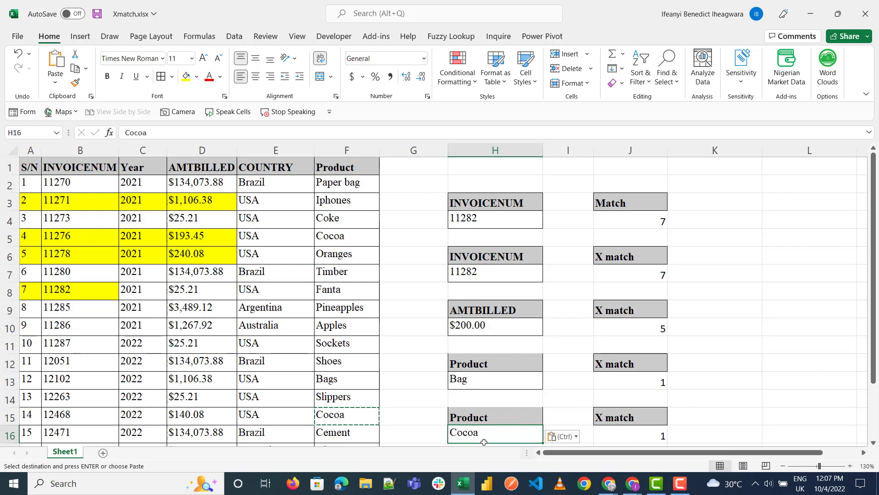
- Compare the copied XMATCH formula in J16 with the two Cocoa entries in the Product column
click(609, 439)
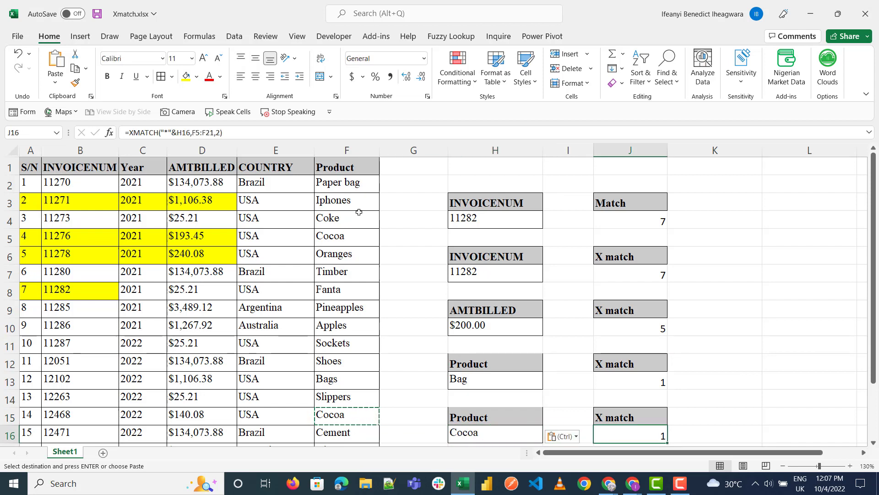
click(354, 236)
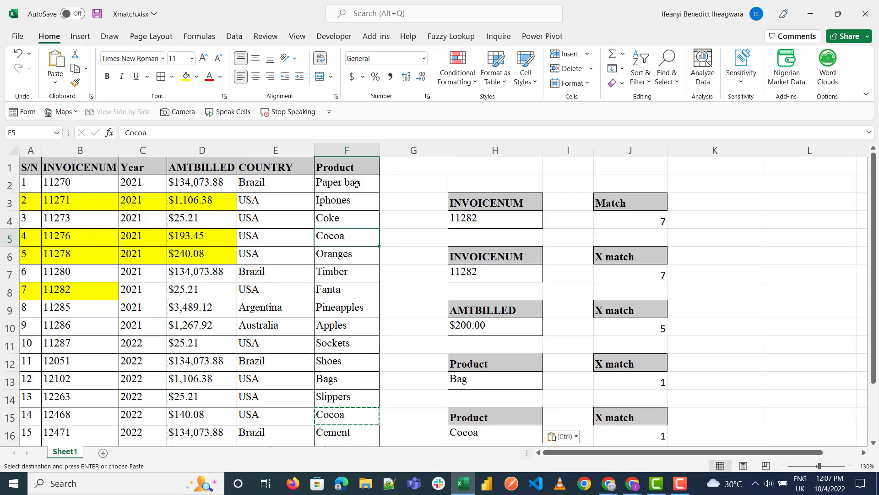
click(337, 414)
key(Escape)
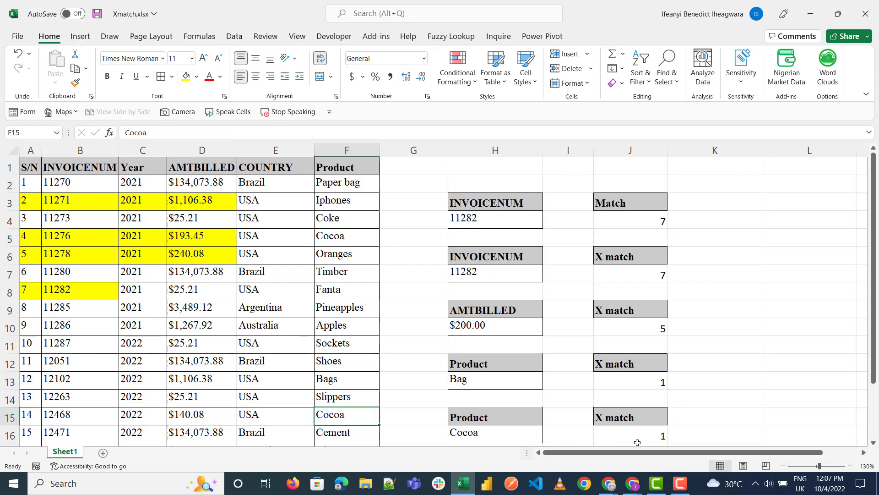
- Replace the formula in J16 with a new XMATCH that uses H16 as the lookup value
double_click(649, 440)
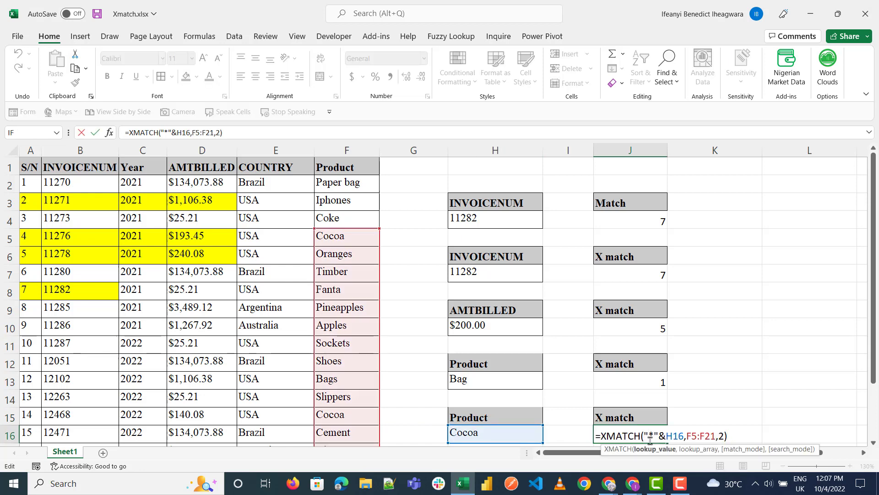
key(ctrl+a)
text(=)
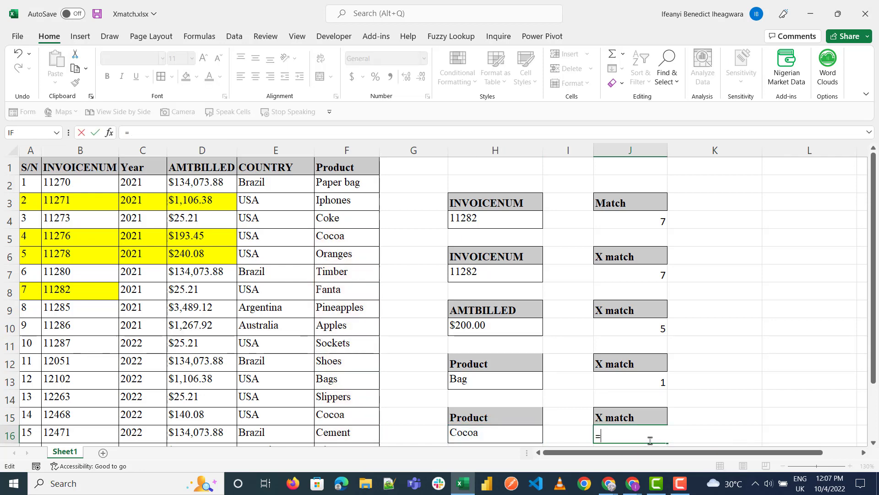
text(match)
key(Tab)
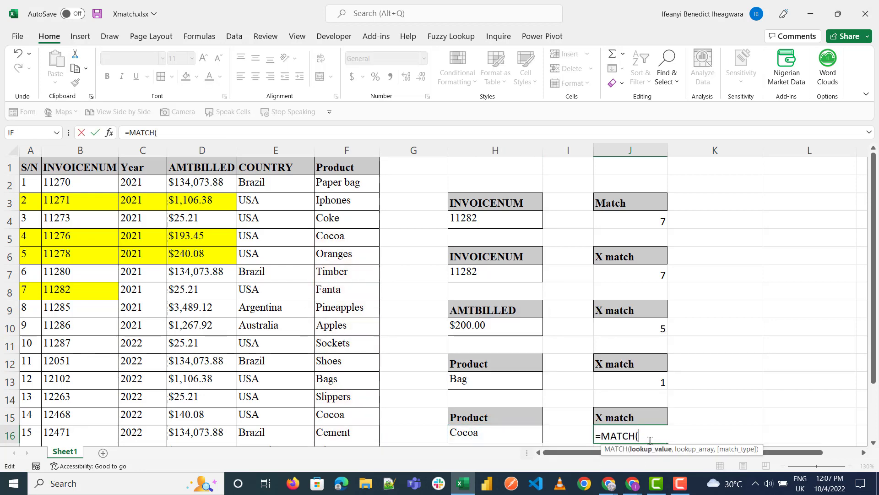
key(BackSpace)
key(Down)
key(Tab)
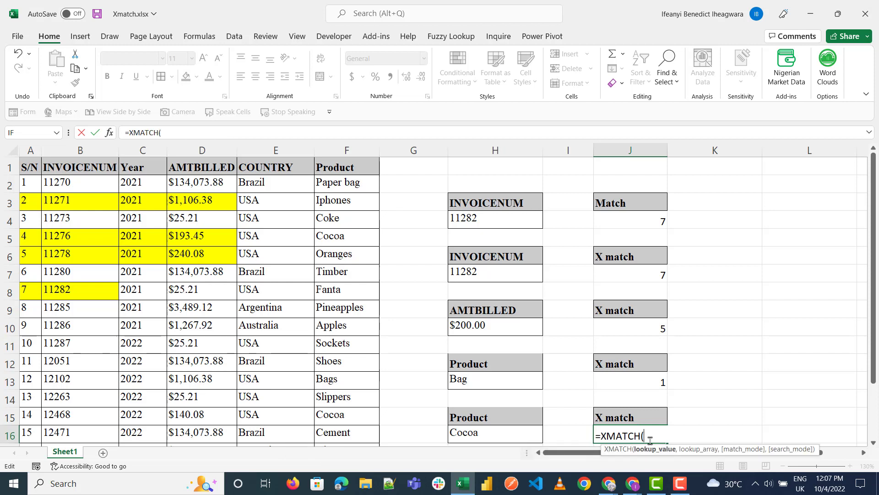
click(520, 436)
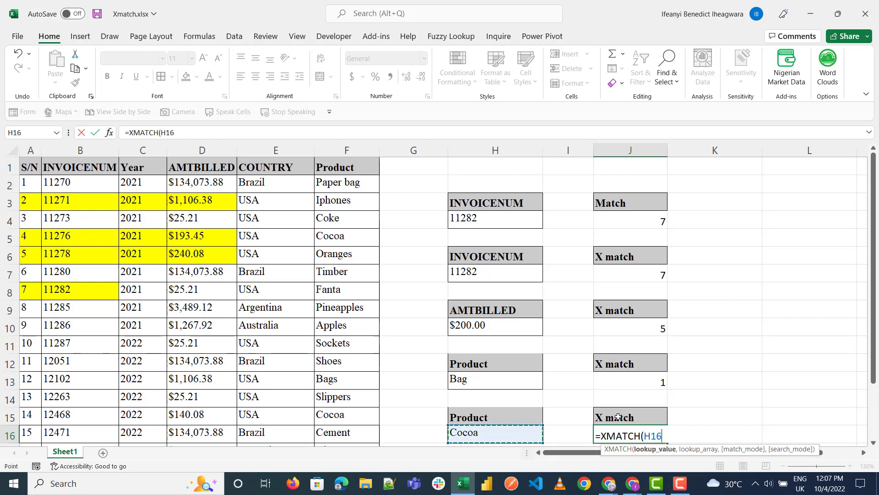
text(,)
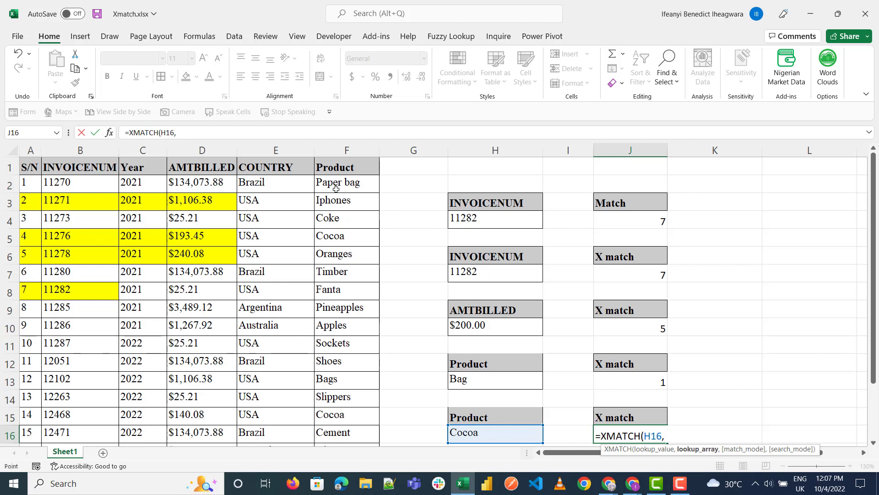
- Set the lookup array of the J16 formula to the Product entries F2:F18
click(337, 189)
key(ctrl+shift+Left)
key(ctrl+shift+Down)
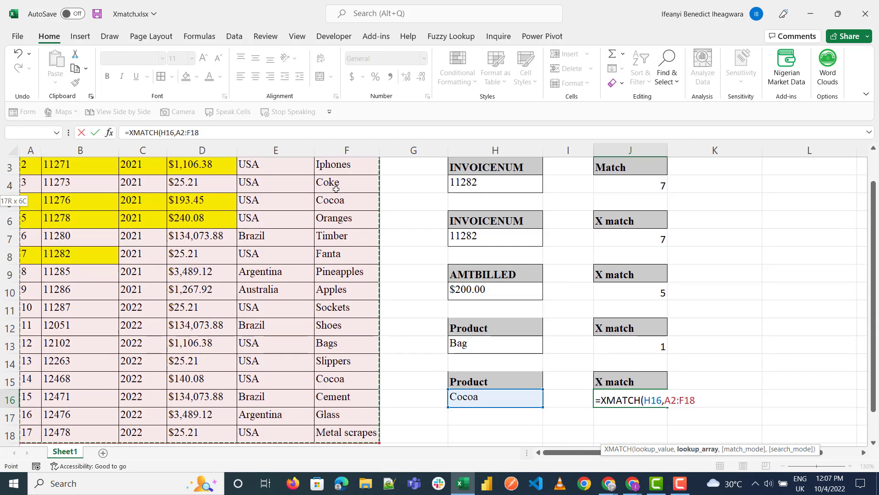
key(Right)
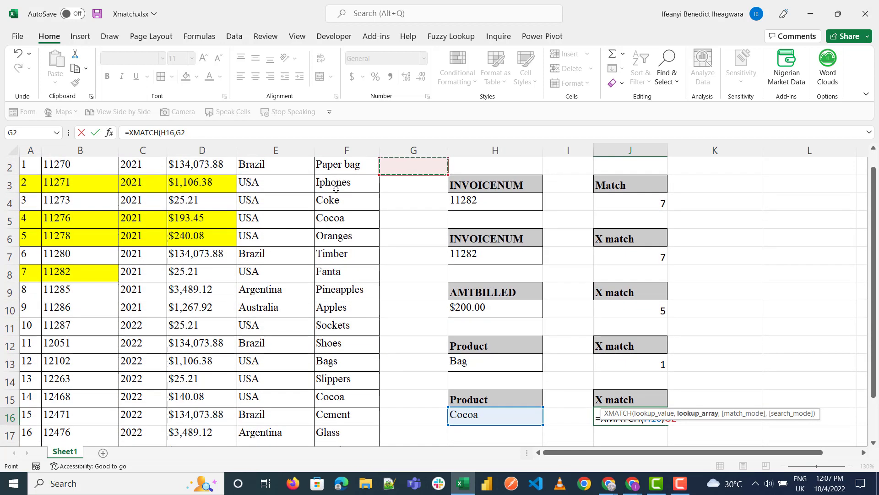
key(Left)
key(ctrl+shift+Down)
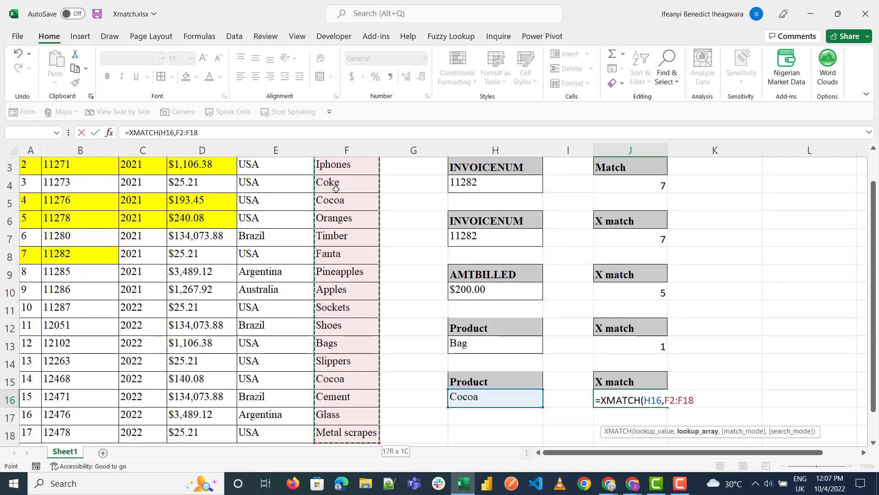
- Complete the J16 XMATCH formula with match mode 0, exact match
text(,)
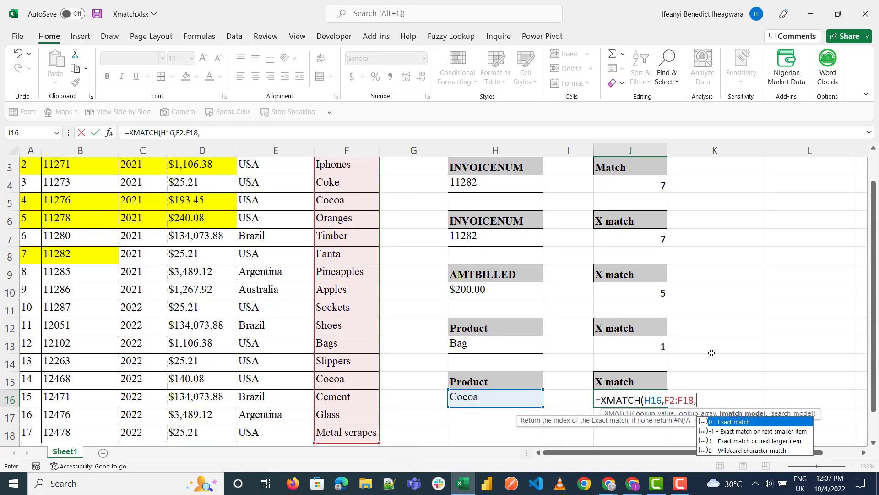
text(0)
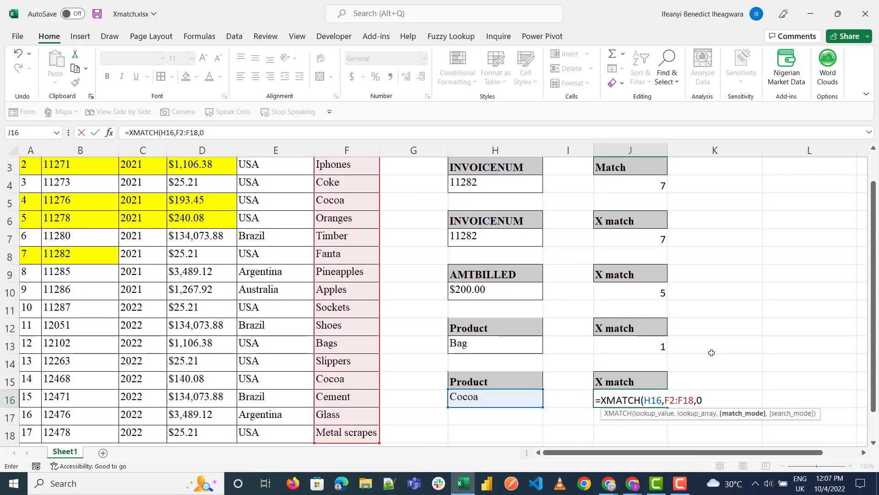
text())
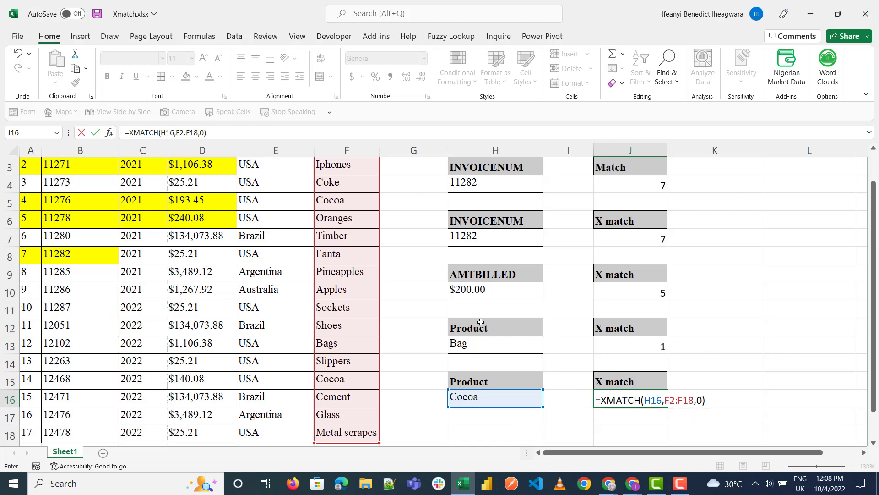
scroll(481, 322, up, 1)
key(Return)
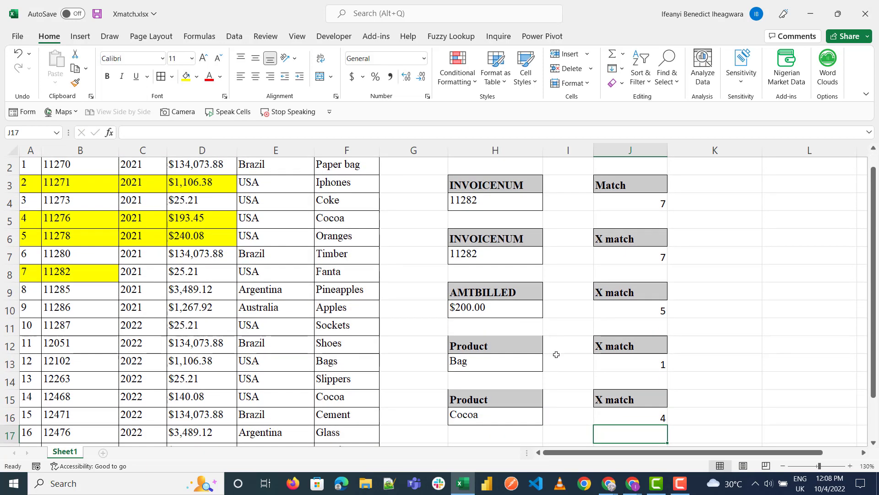
- Make the first Cocoa record A5:F5 bold and highlight it in yellow
click(351, 215)
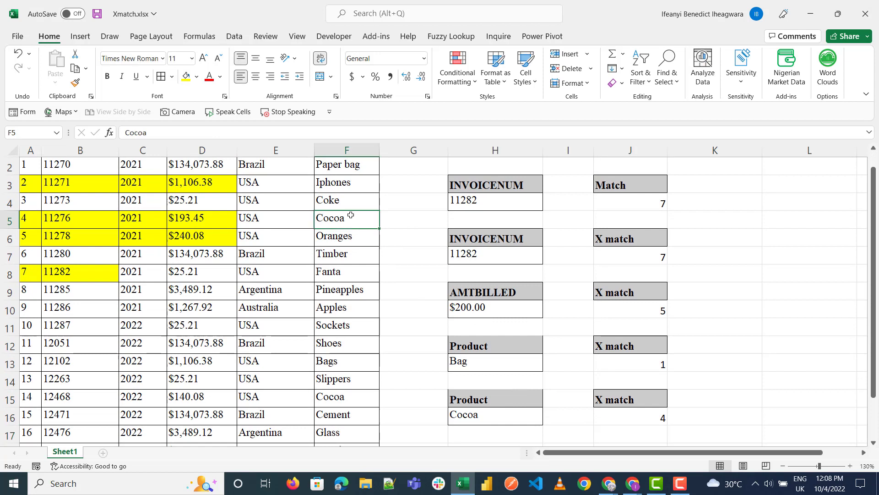
key(shift+Left)
key(shift+Left)
key(shift+Left)
key(shift+Left)
key(shift+Left)
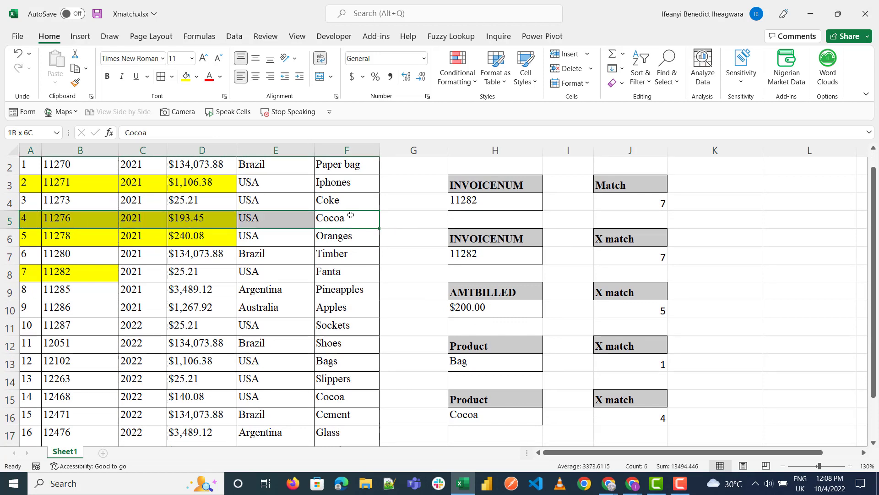
click(107, 76)
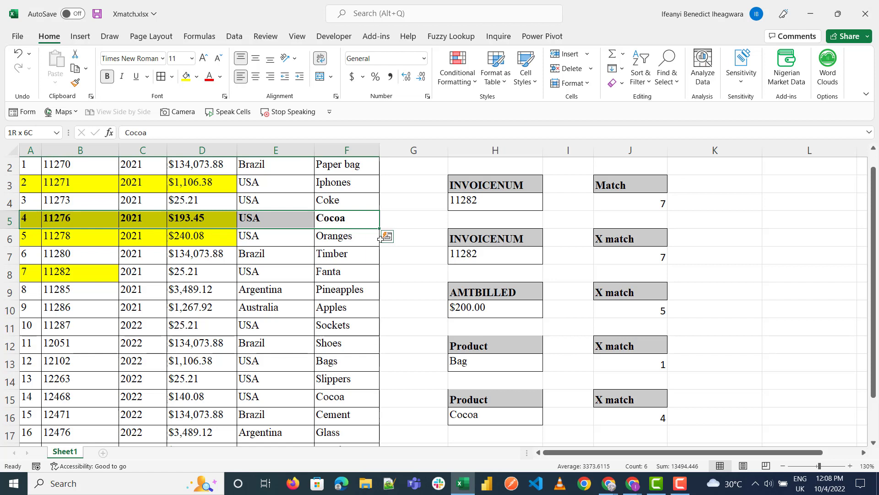
click(186, 76)
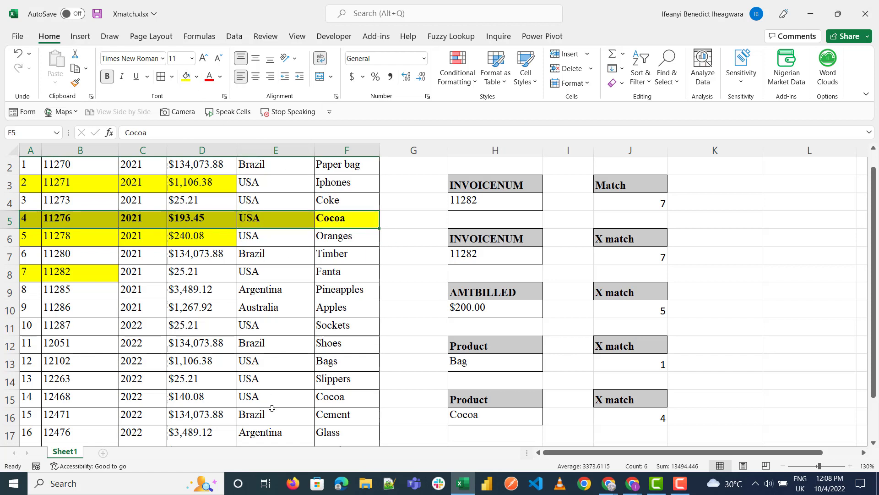
- Highlight the second Cocoa record A15:F15 in yellow
click(251, 400)
key(shift+Right)
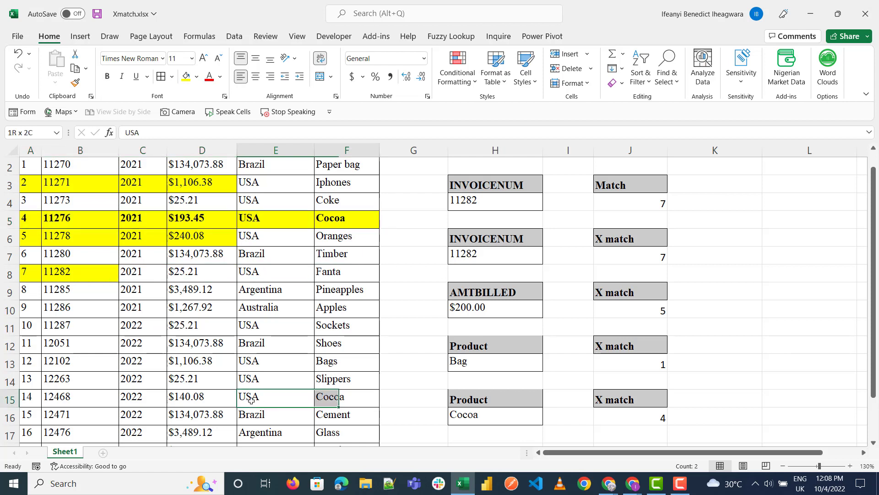
key(Left)
key(Left)
key(Left)
key(Left)
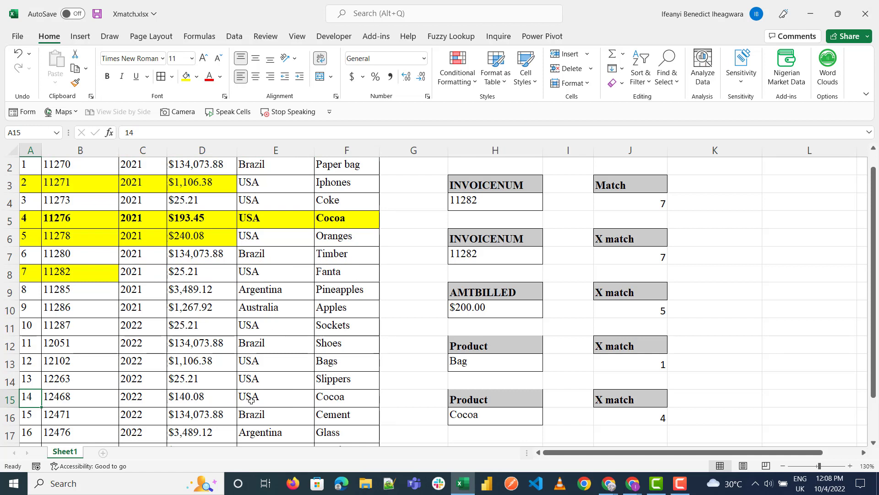
key(shift+Right)
key(shift+Right)
key(shift+Right)
key(shift+Right)
key(shift+Right)
key(shift+Right)
key(shift+Left)
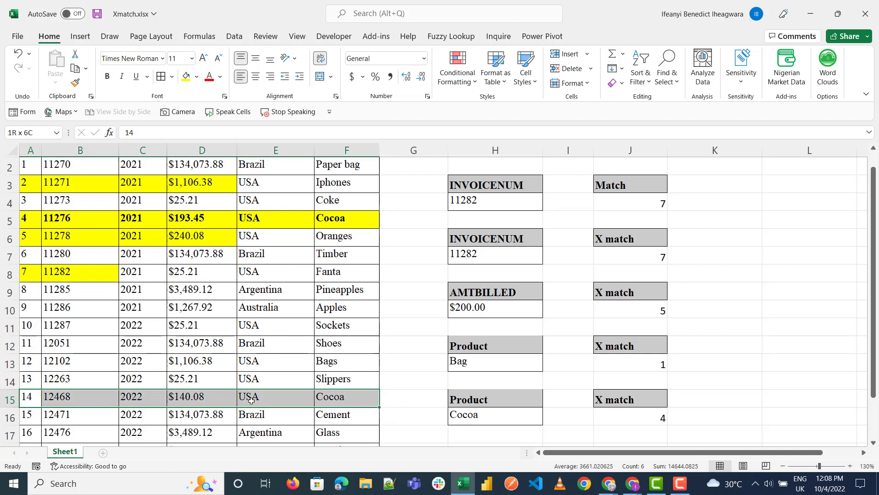
click(185, 76)
- Add search mode -1, search last-to-first, to the XMATCH formula in J16
click(651, 422)
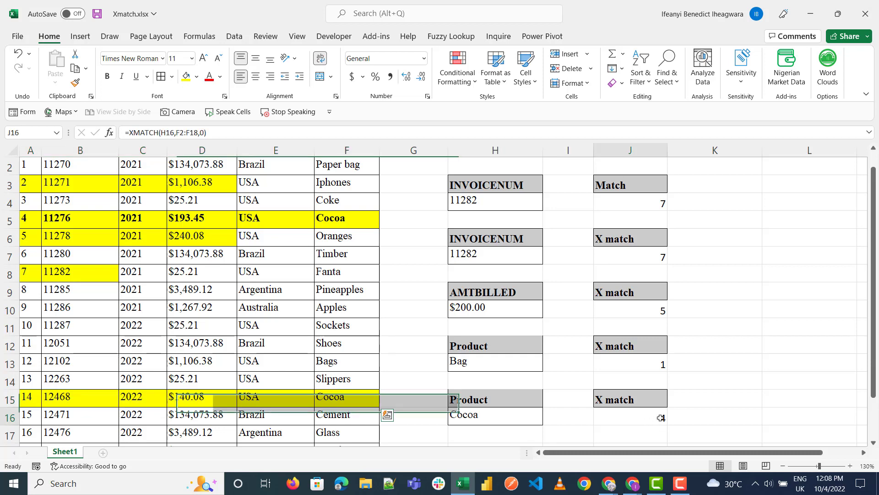
double_click(662, 418)
click(699, 418)
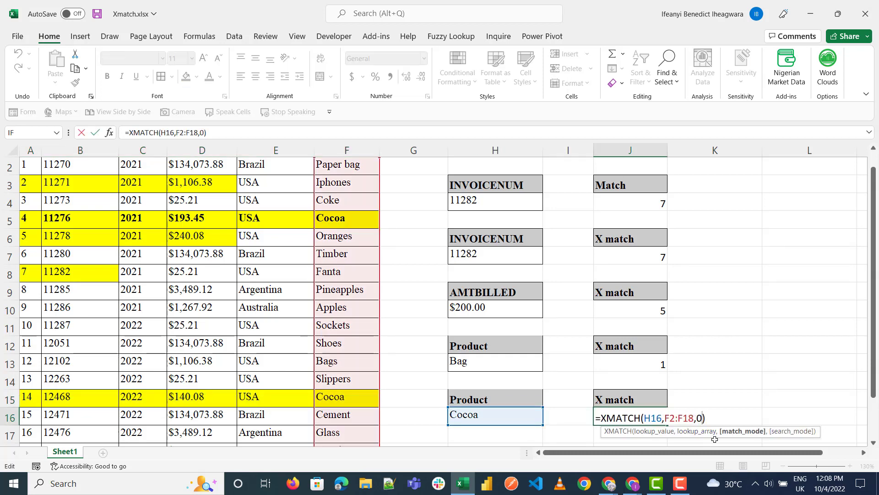
text(,)
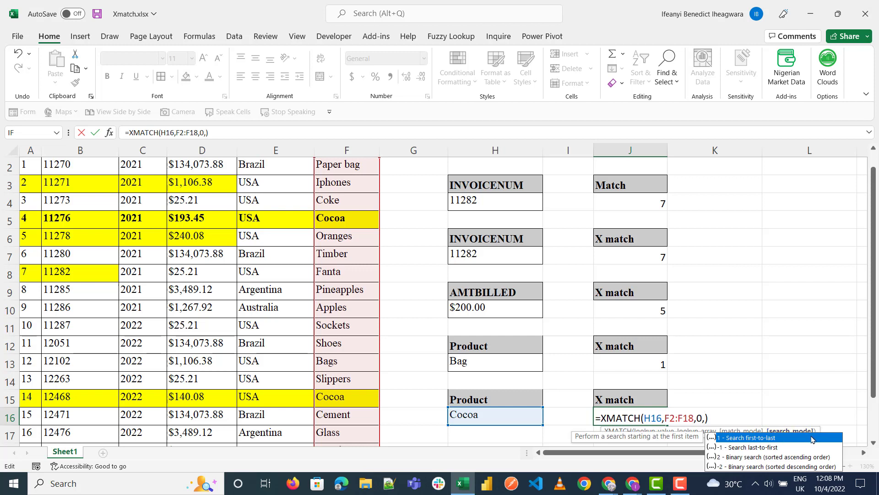
key(Down)
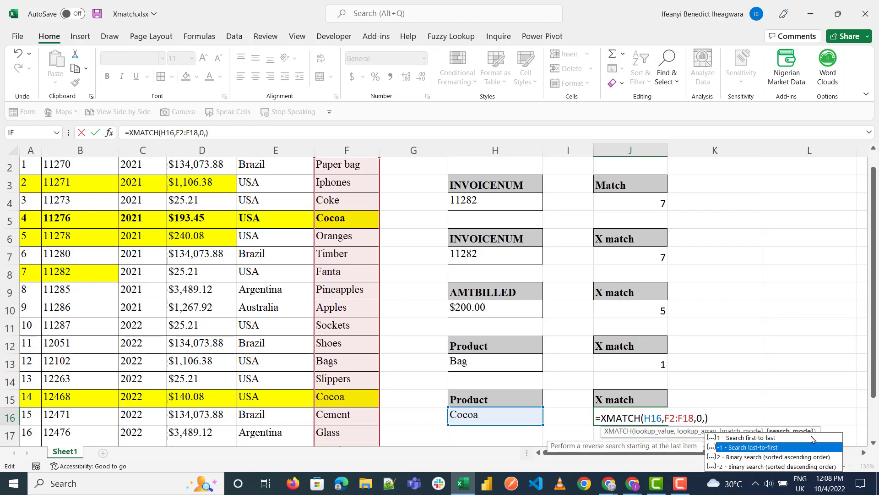
key(Tab)
text())
key(Return)
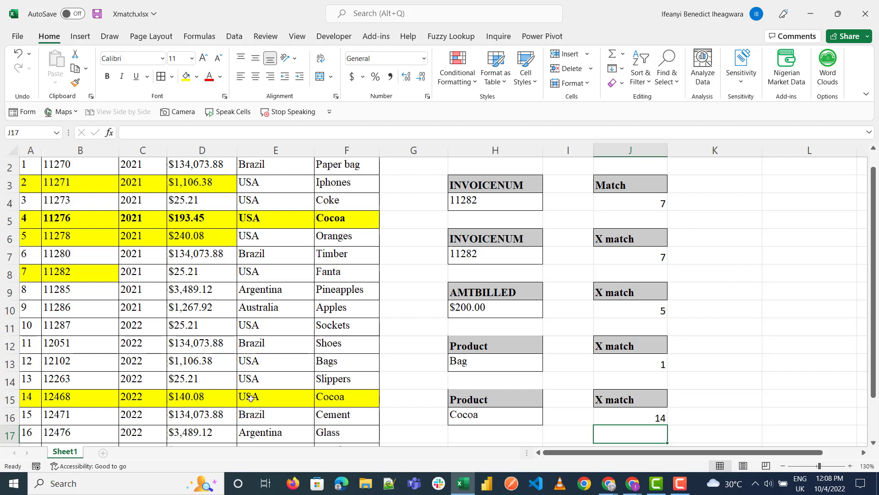
- Copy the X match header cell J15 to K15
click(148, 396)
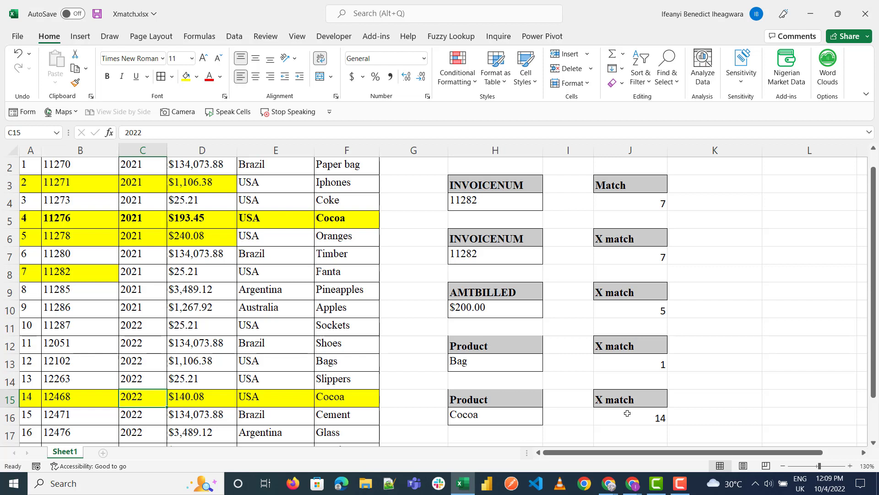
click(664, 397)
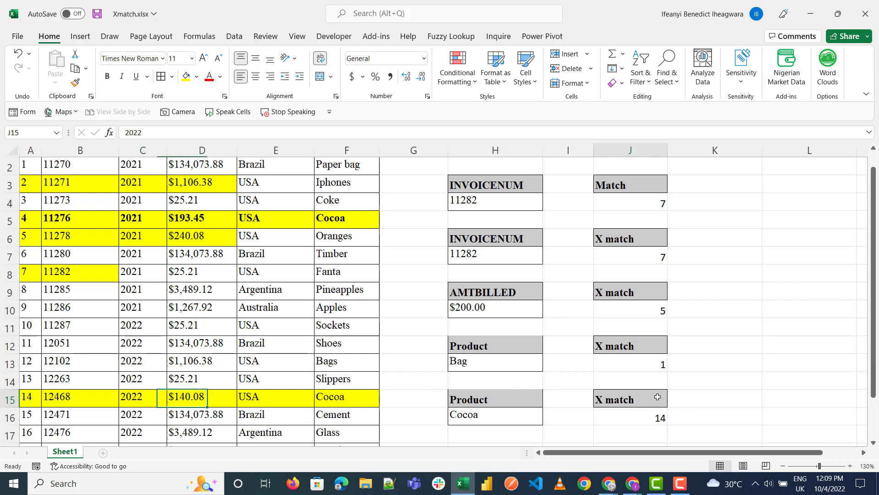
key(ctrl+c)
click(714, 405)
key(ctrl+v)
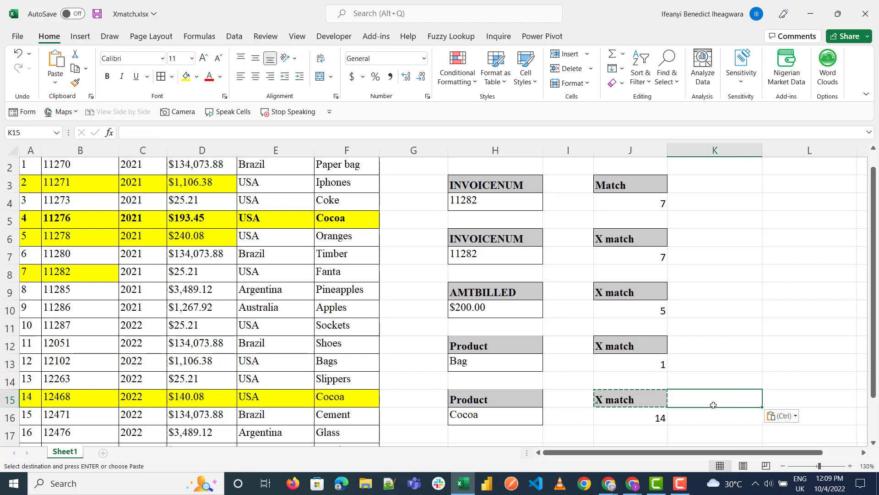
- Change the header text in K15 to Index
double_click(702, 401)
key(BackSpace)
key(BackSpace)
key(BackSpace)
key(BackSpace)
key(BackSpace)
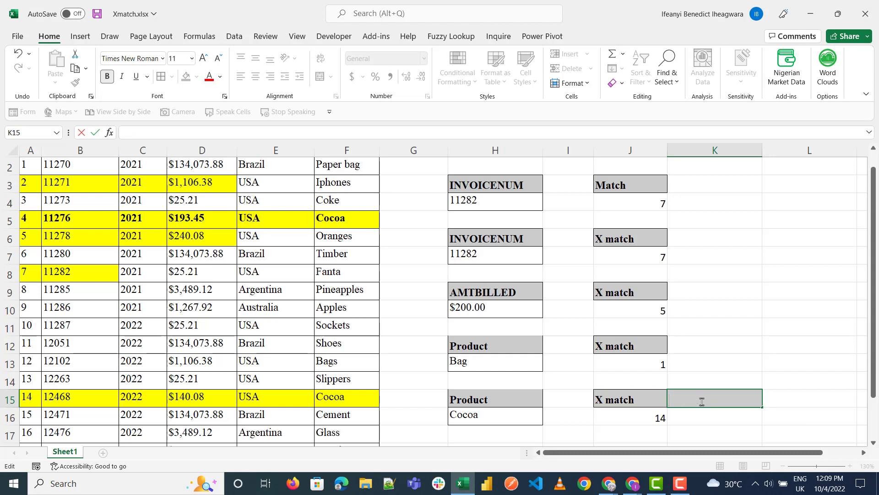
text(Index)
key(Return)
- Start an INDEX formula in K16 with the whole data table A1:F18 as the array
text(=)
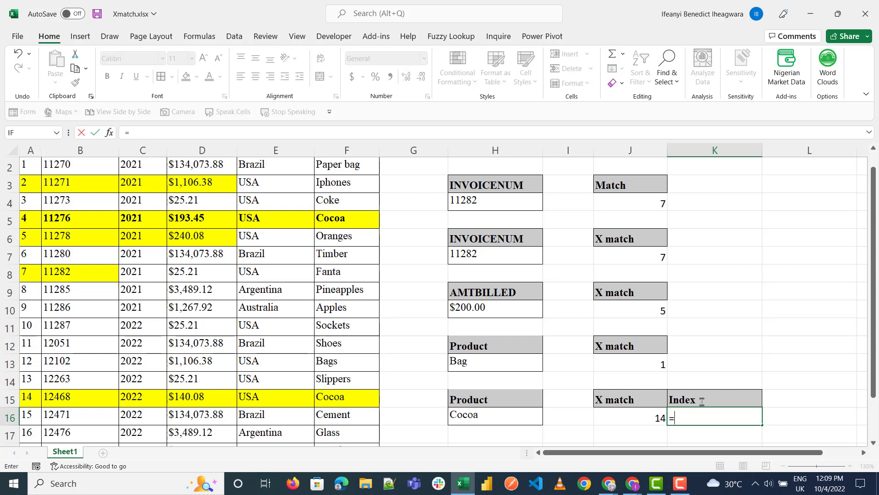
text(index)
key(Tab)
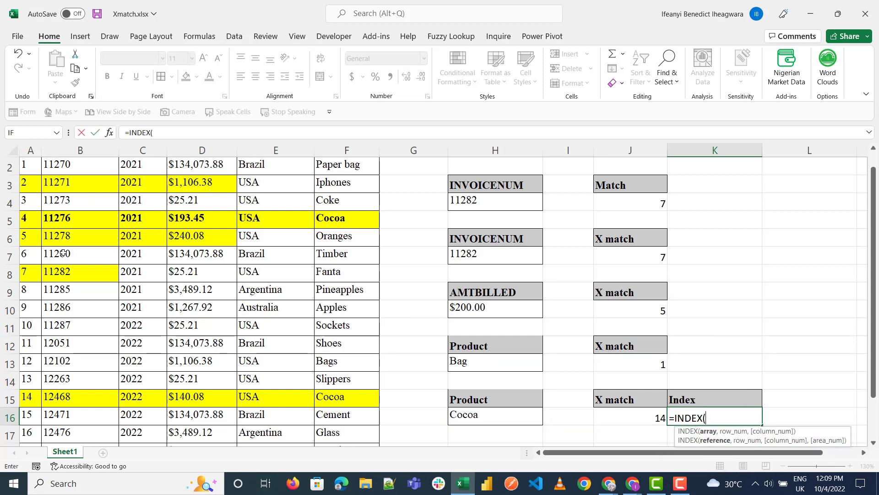
scroll(63, 253, up, 1)
click(30, 170)
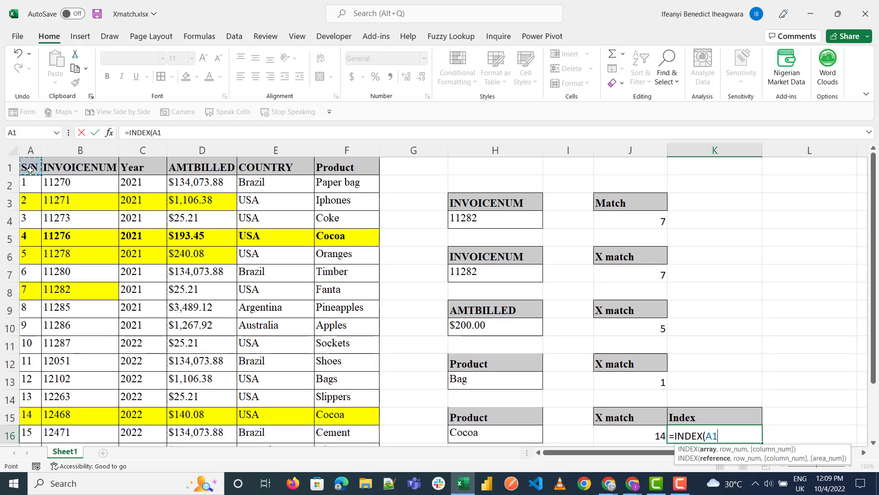
key(ctrl+shift+Right)
key(ctrl+shift+Down)
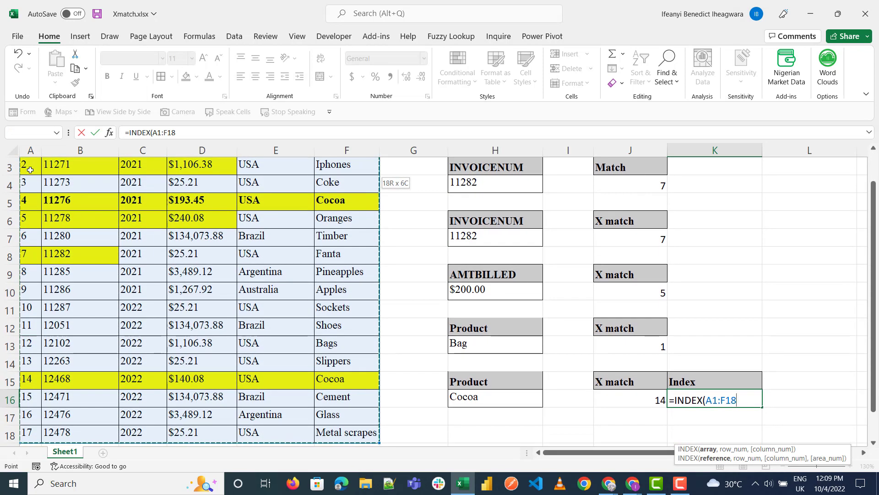
text(,)
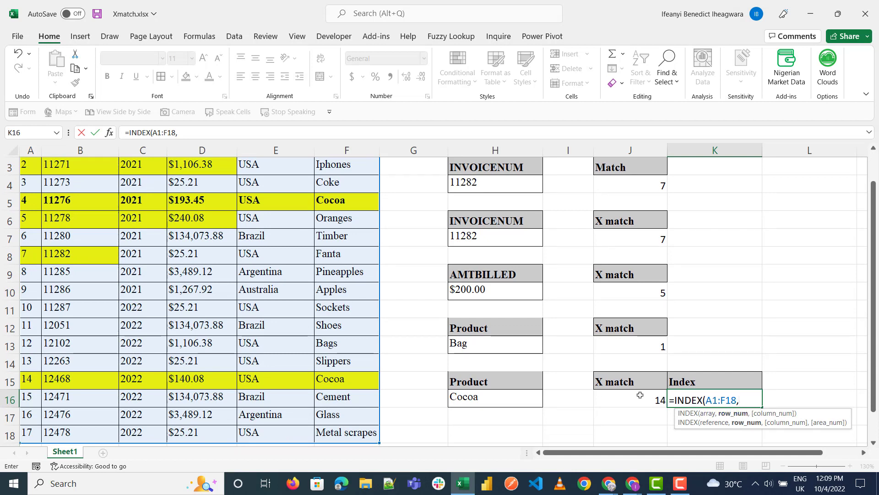
- Set the INDEX row number to the XMATCH result plus one, J16+1, to account for the header row
click(640, 396)
scroll(428, 332, up, 1)
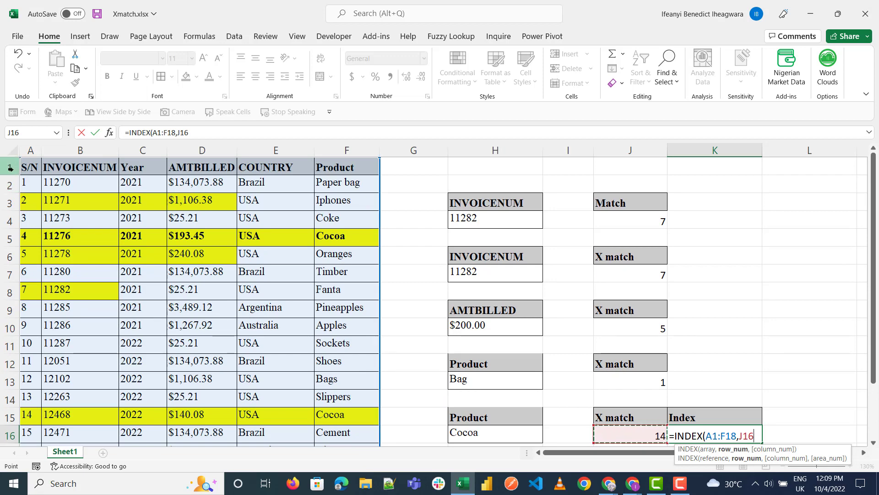
scroll(659, 341, down, 3)
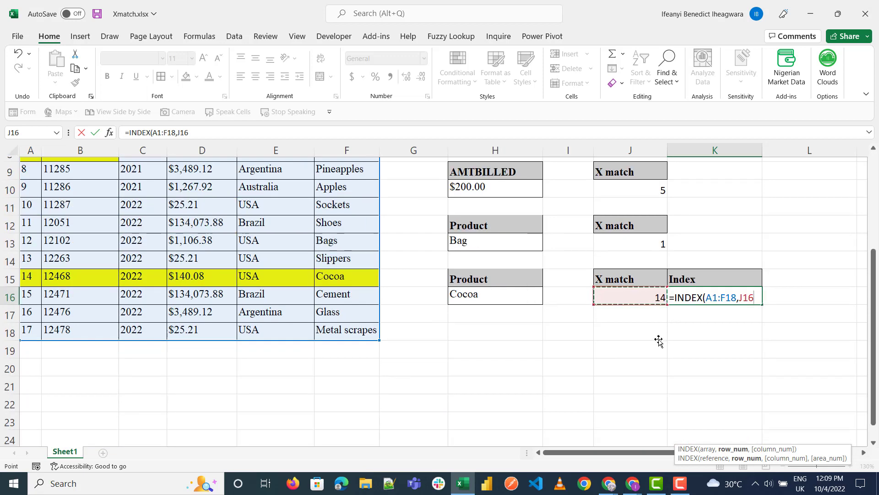
text(+1)
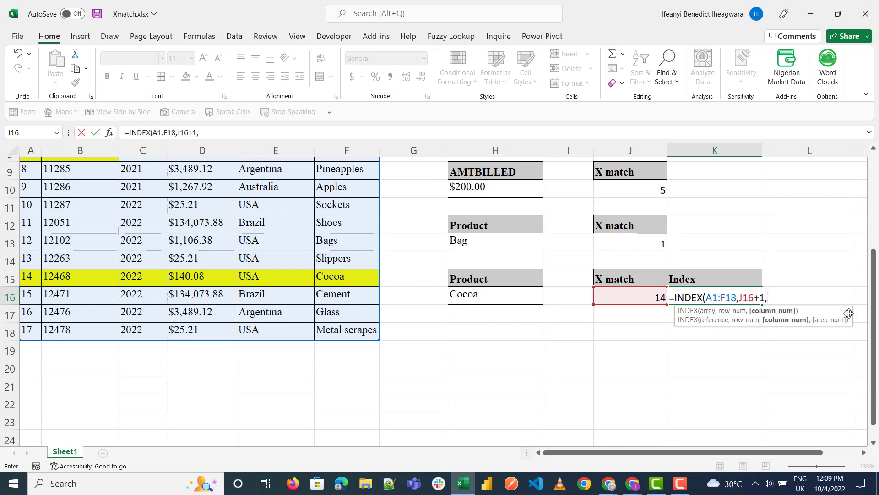
text(,)
scroll(573, 303, up, 3)
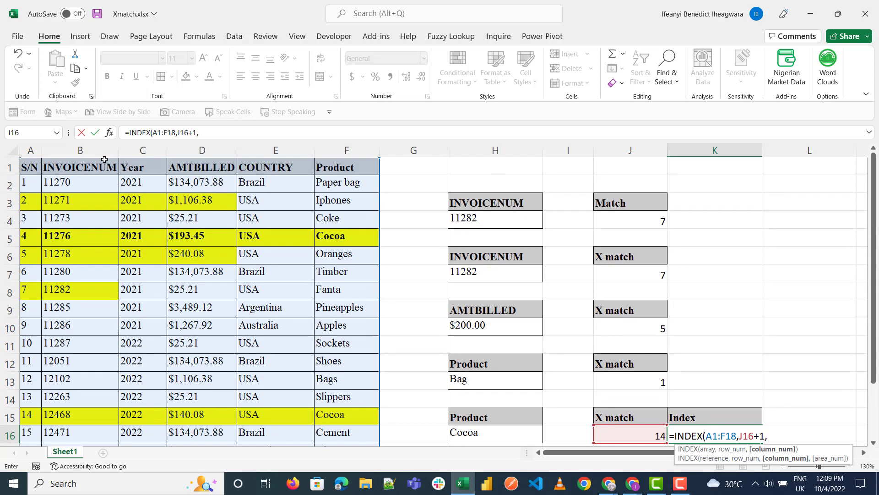
click(142, 150)
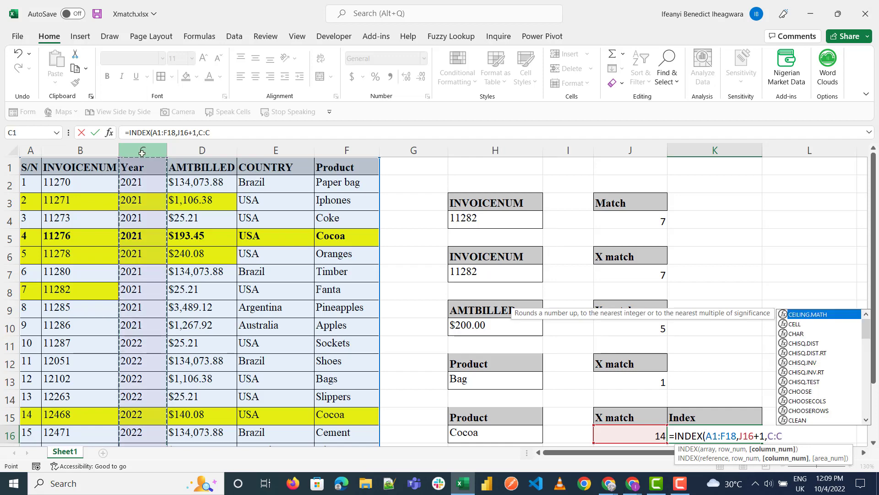
click(242, 134)
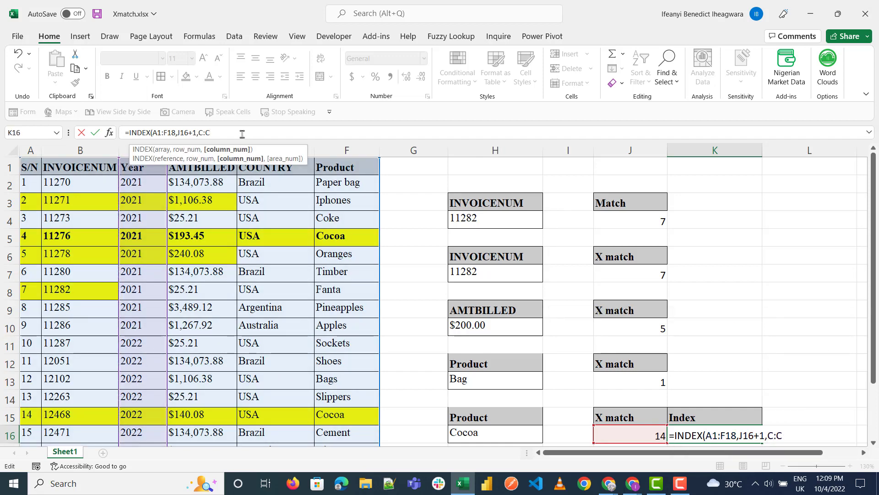
key(BackSpace)
key(BackSpace)
key(BackSpace)
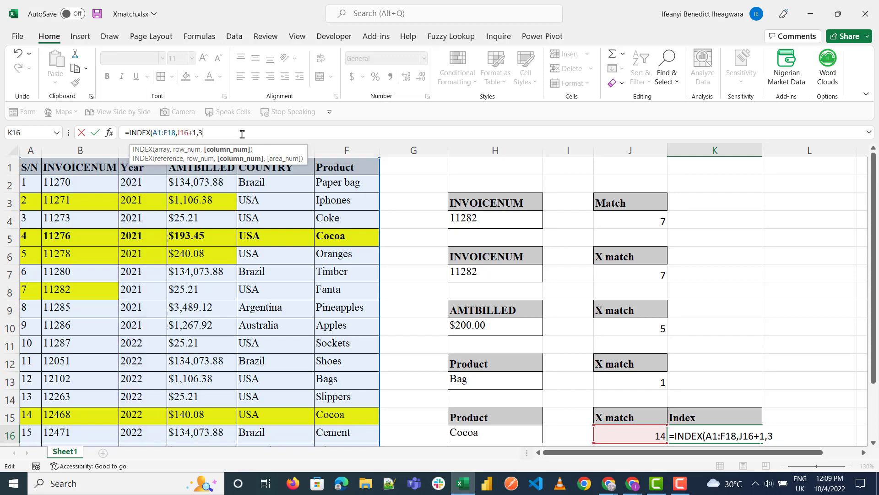
- Complete the INDEX formula in K16 with column number 3 to return the Year, keeping K16 selected
text(3))
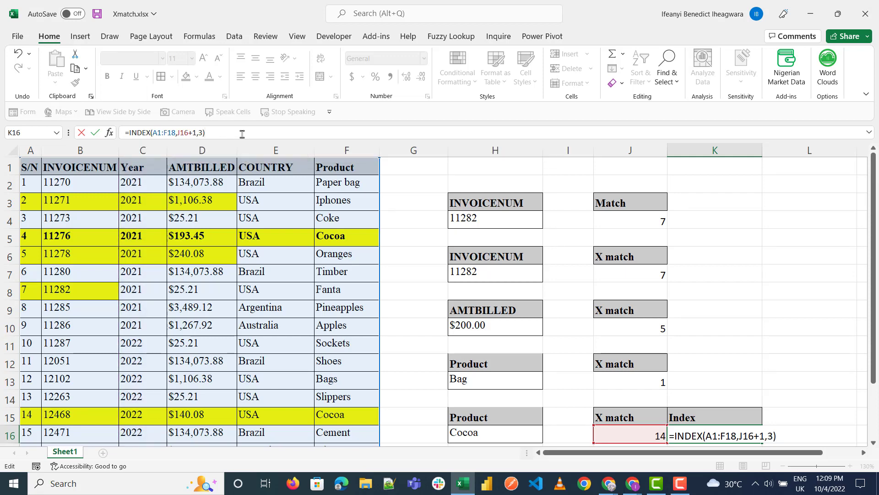
key(ctrl+Return)
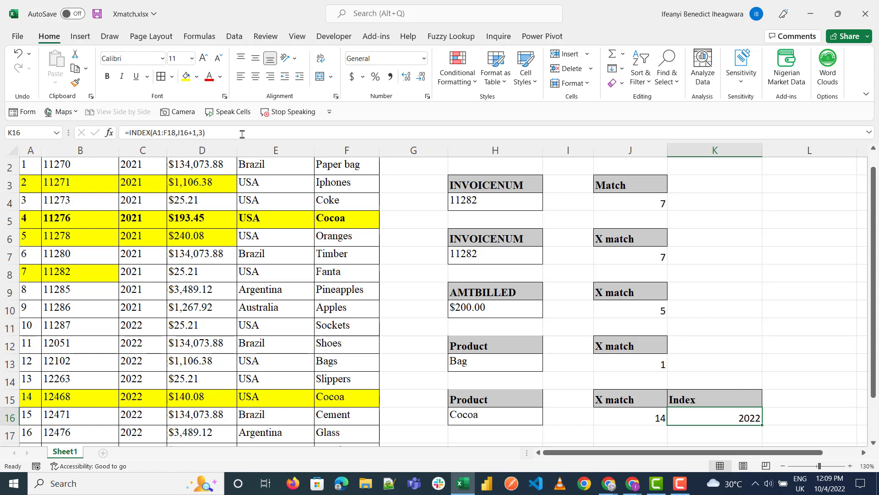